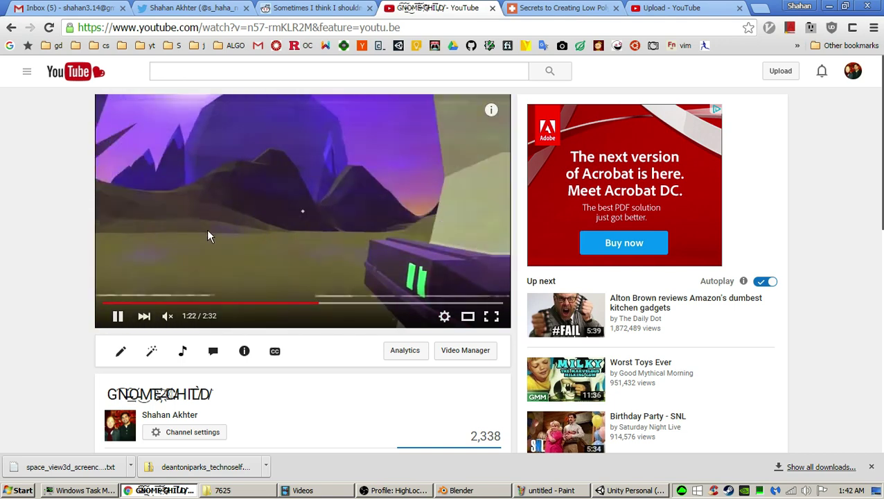
Pause and resume the low-poly game video, then bring up the reddit thread about the squared terrain
click(413, 233)
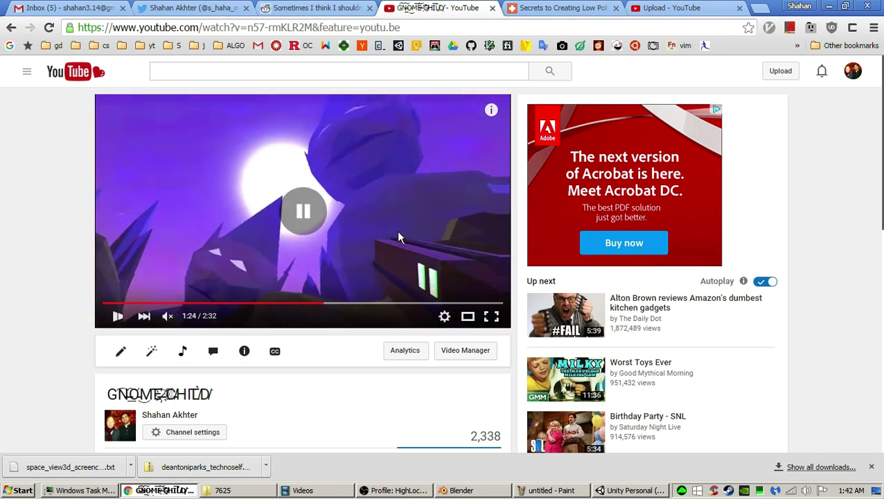
click(326, 245)
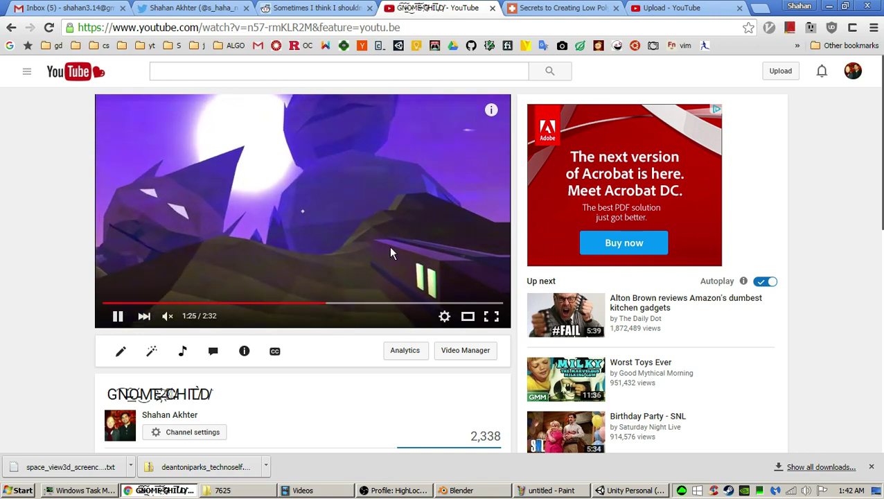
click(320, 7)
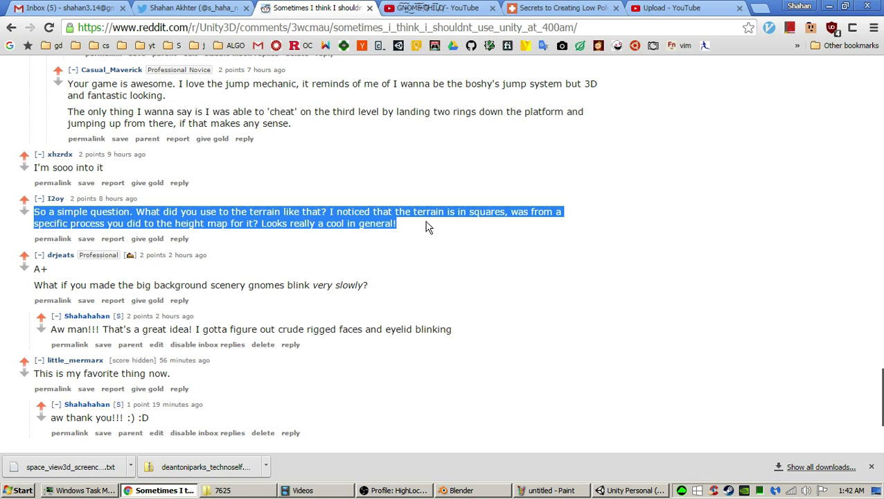
Read the Envato Tuts+ low-poly Blender tutorial down to 'Modeling The Terrain', then switch to Blender
click(562, 8)
scroll(409, 215, down, 10)
scroll(411, 219, up, 2)
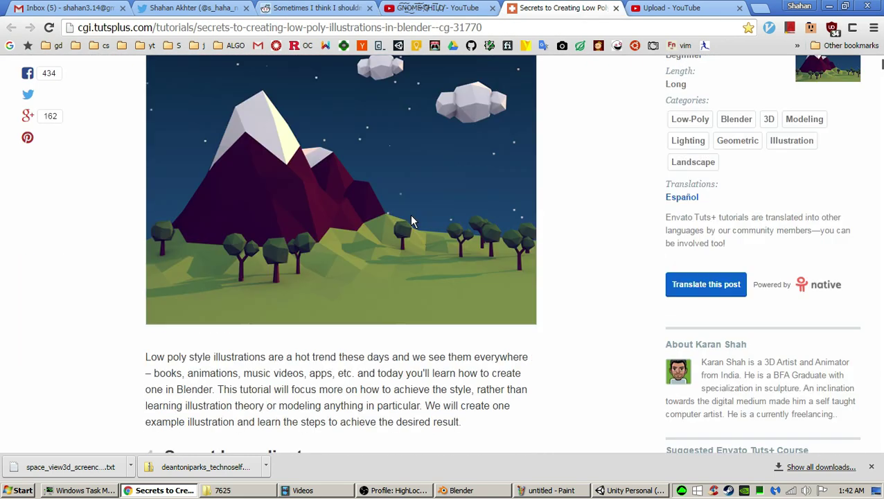
scroll(435, 230, up, 1)
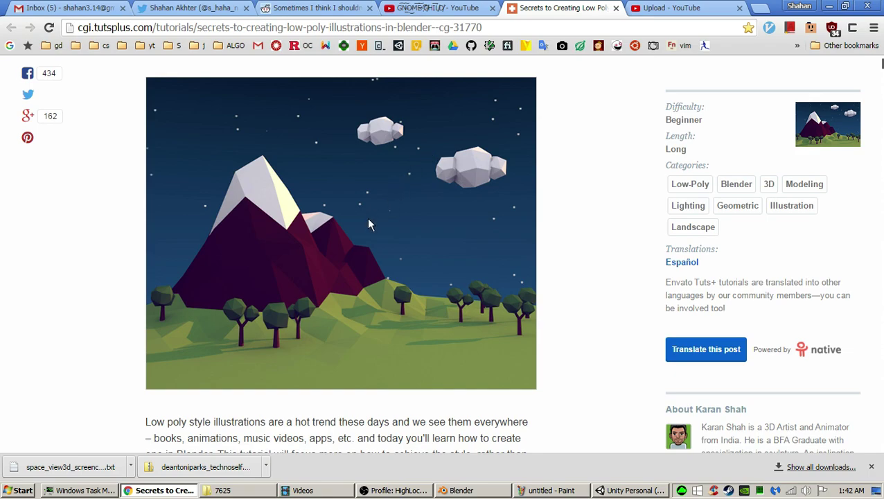
scroll(368, 223, down, 8)
scroll(368, 224, up, 8)
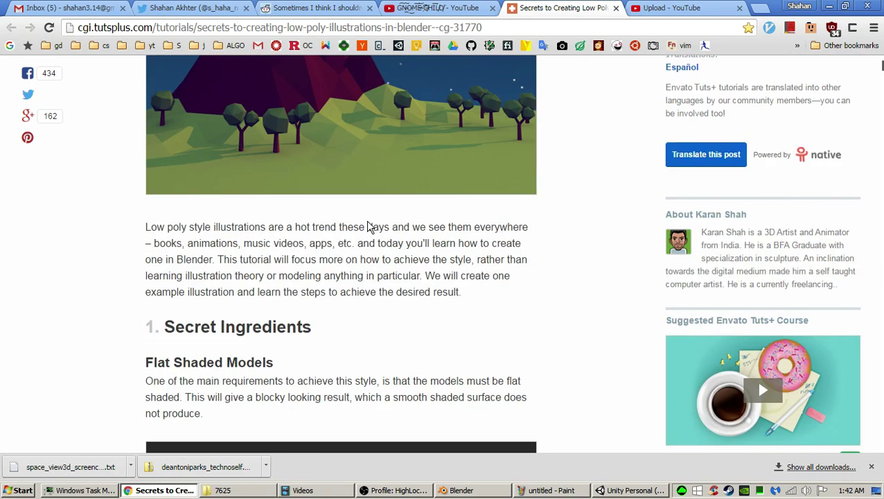
scroll(368, 224, down, 5)
scroll(369, 225, down, 14)
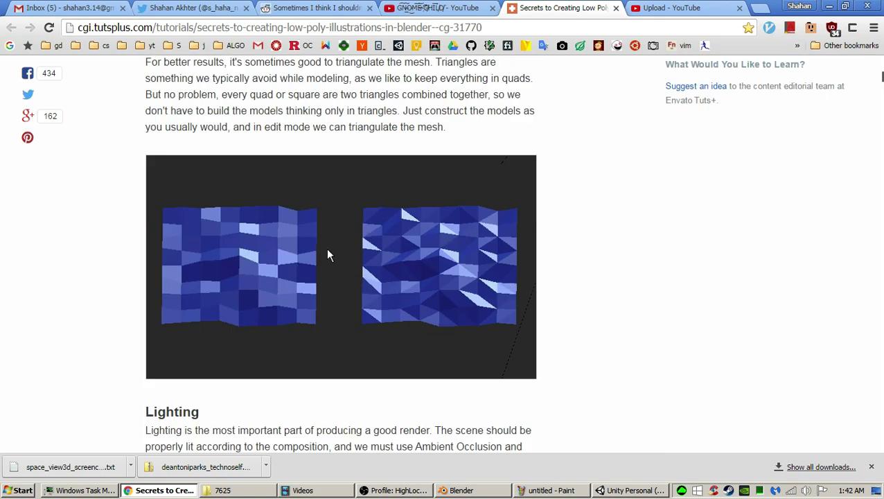
scroll(331, 262, down, 6)
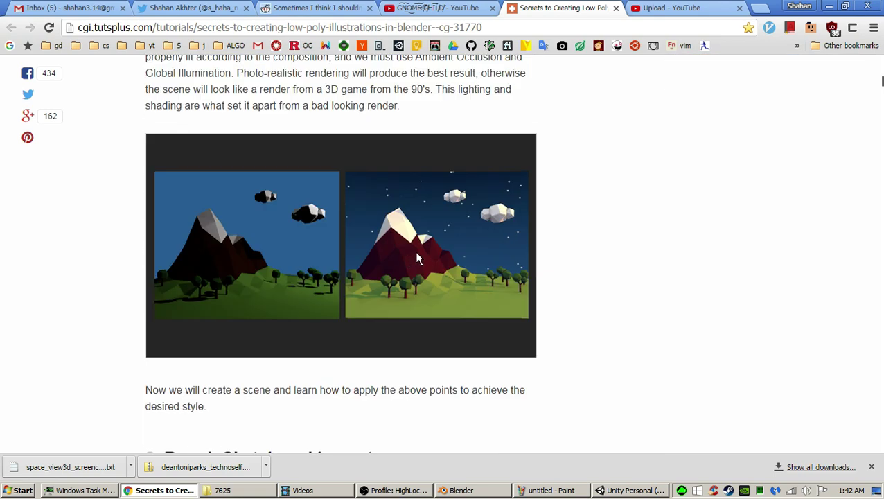
scroll(417, 258, down, 7)
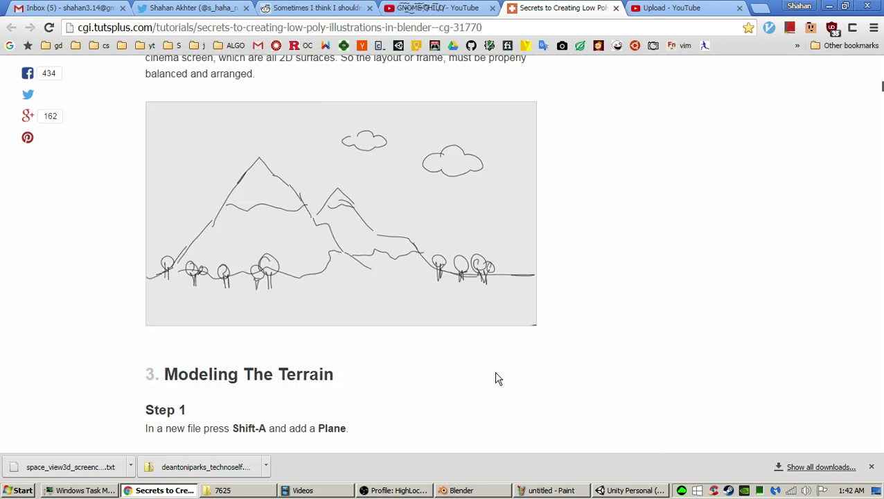
click(461, 491)
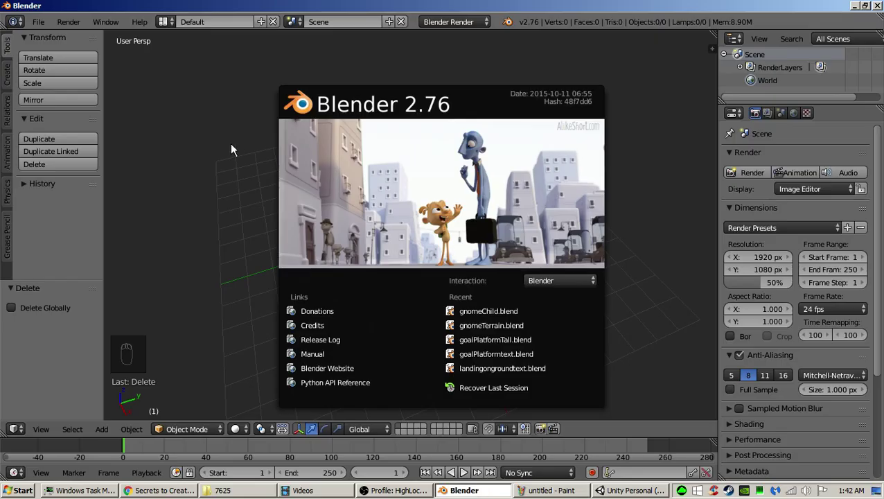
Dismiss the splash screen and add a mesh plane to the empty scene
click(221, 176)
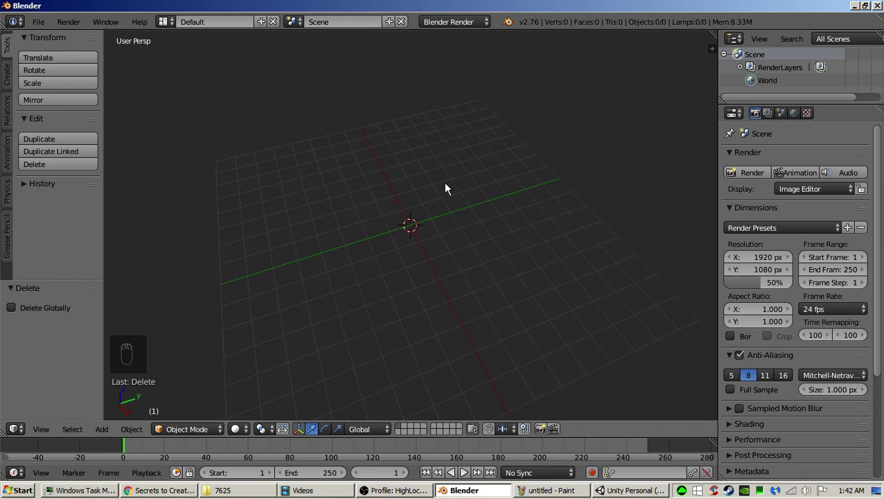
key(shift+a)
mouse_move(447, 163)
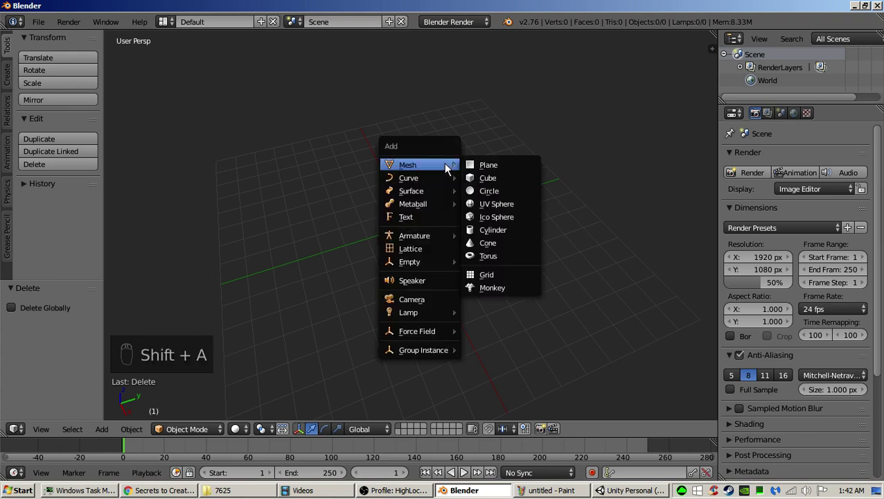
click(503, 162)
Scale the plane up to about 7.8 times its size and enter Edit Mode
key(s)
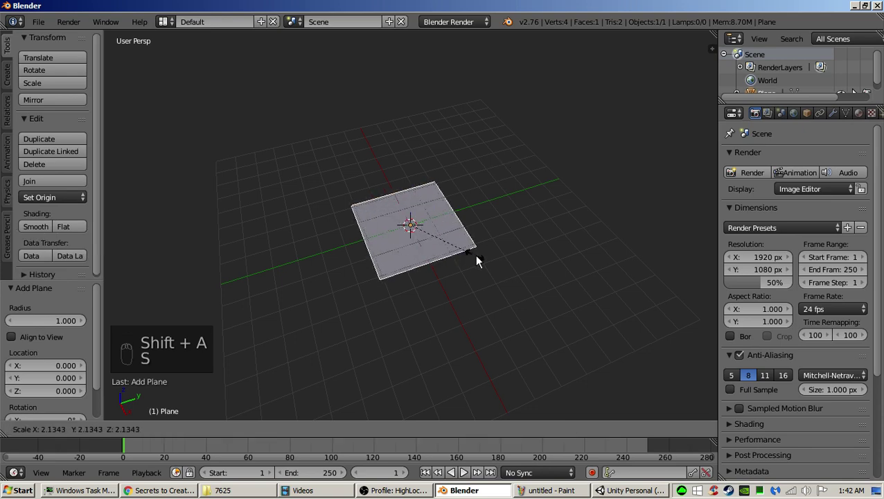
click(623, 367)
scroll(424, 298, down, 2)
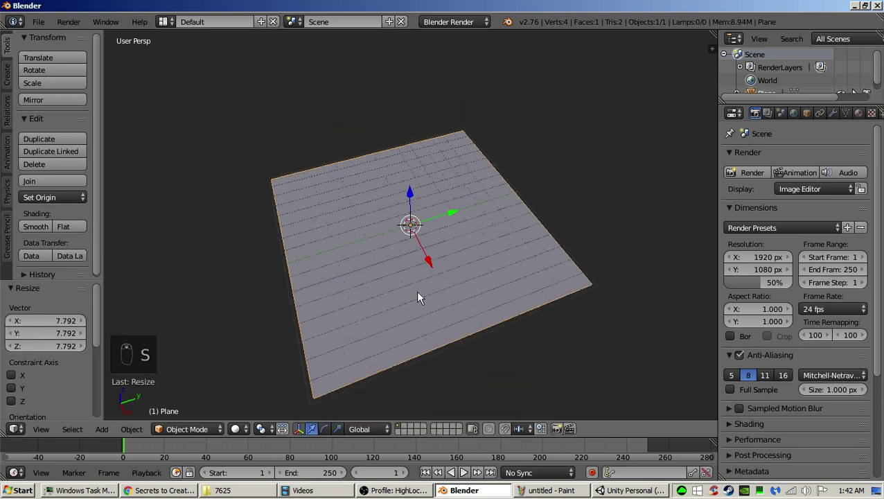
scroll(412, 194, down, 2)
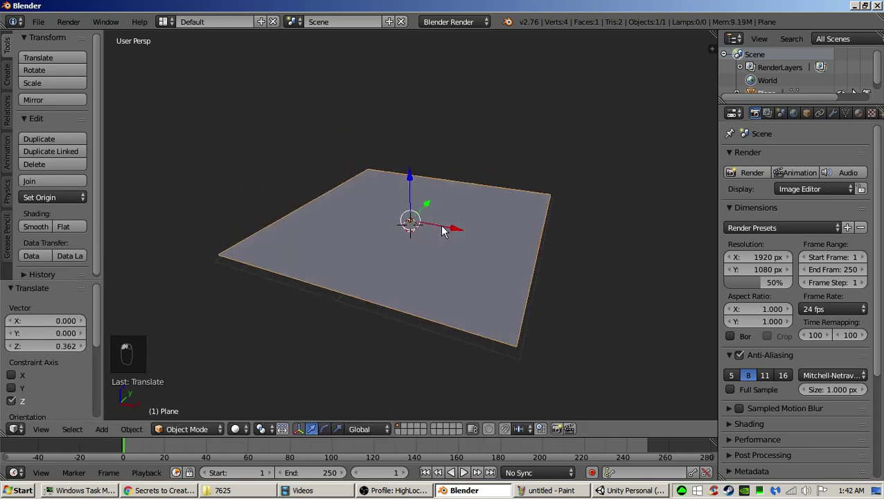
middle_drag(413, 198, 414, 252)
scroll(414, 252, up, 2)
key(Tab)
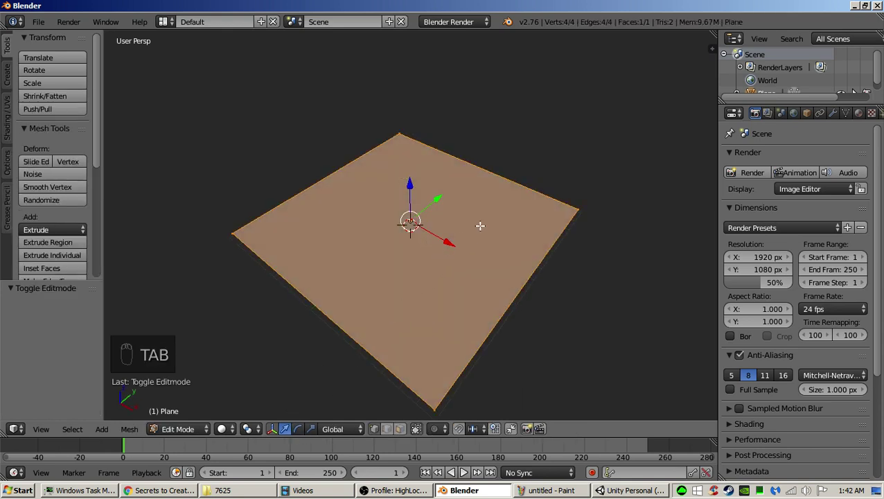
Subdivide the plane five times into a 32×32 grid of 1,024 faces and inspect it
key(w)
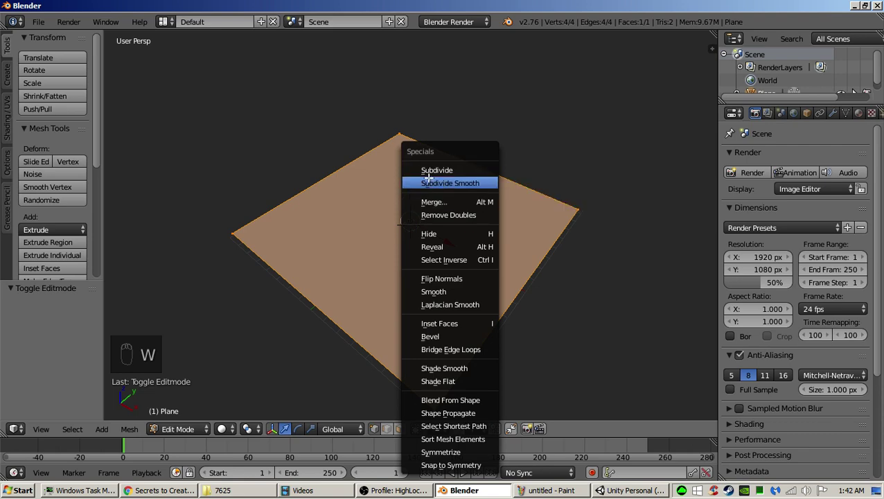
click(437, 169)
key(w)
click(436, 170)
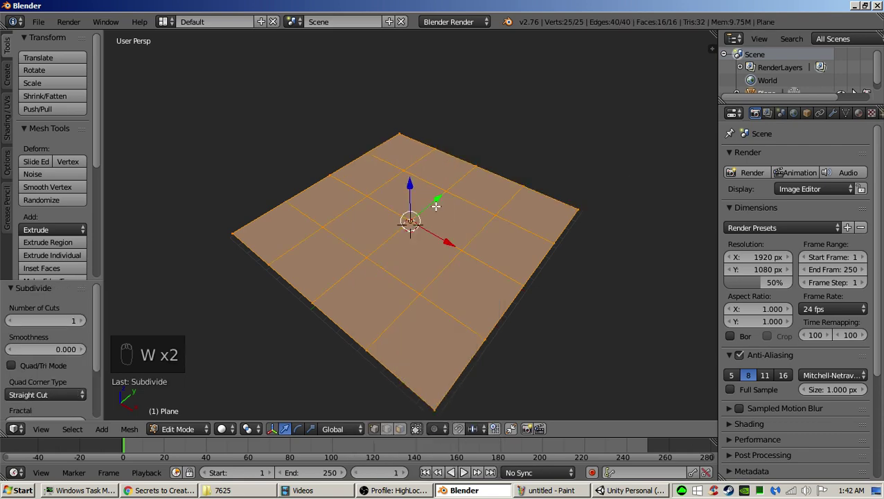
key(w)
click(436, 206)
key(w)
click(436, 206)
key(w)
click(436, 206)
middle_drag(432, 213, 394, 251)
middle_drag(430, 230, 463, 242)
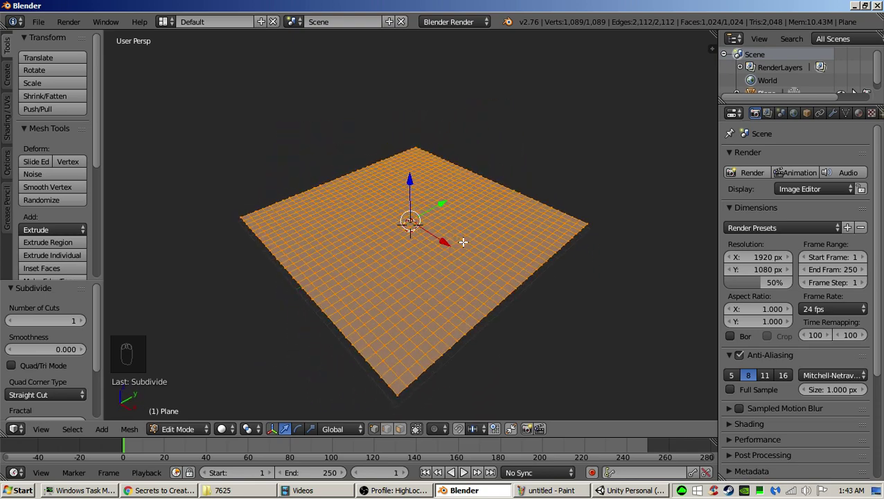
middle_drag(409, 278, 384, 311)
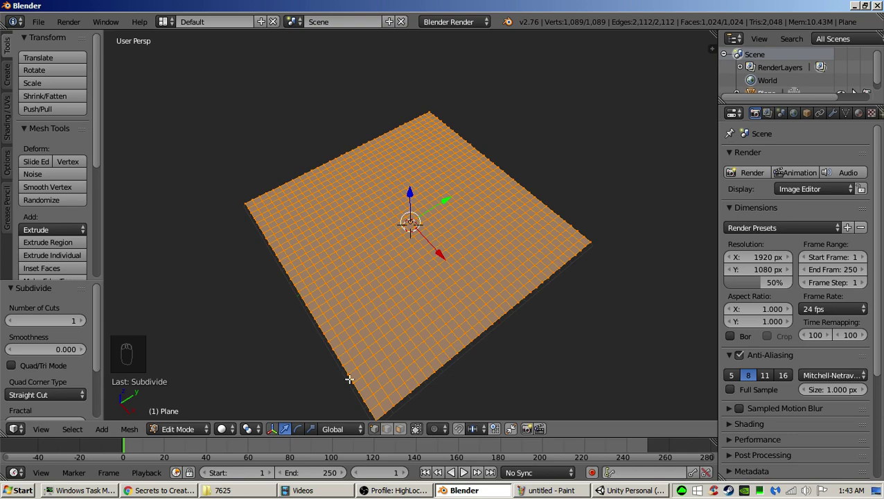
Triangulate every face of the grid into 2,048 triangles, returning to vertex select mode afterward
click(400, 429)
middle_drag(398, 347, 399, 317)
key(ctrl+t)
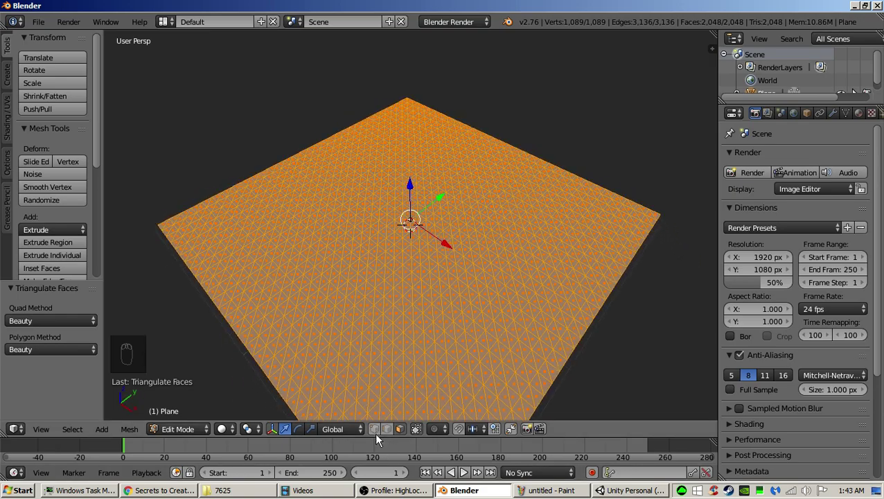
click(375, 429)
Select the first nine scattered vertices across the triangulated grid
right_click(442, 280)
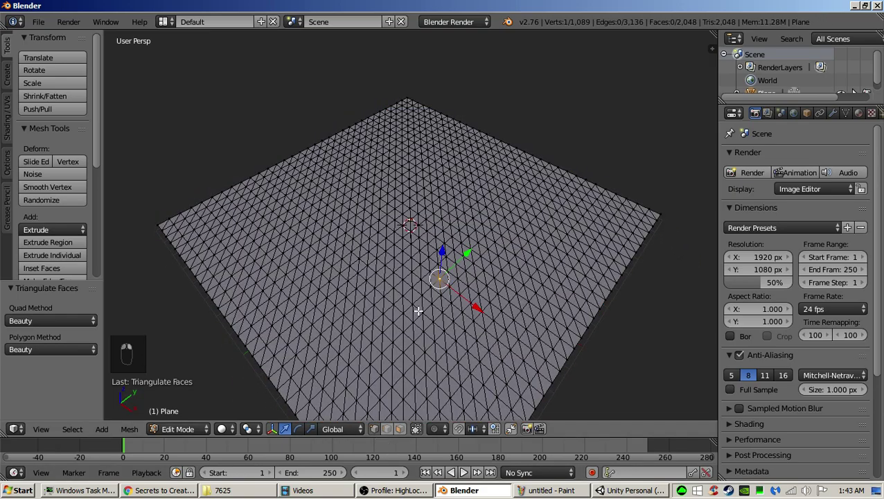
shift+right_click(317, 232)
shift+right_click(270, 273)
shift+right_click(362, 352)
shift+right_click(572, 290)
shift+right_click(510, 170)
shift+right_click(433, 147)
shift+right_click(426, 129)
shift+right_click(384, 146)
Add five more vertices for 14 in total and turn on smooth proportional editing
shift+right_click(368, 171)
shift+right_click(561, 205)
shift+right_click(585, 235)
shift+right_click(492, 229)
shift+right_click(280, 178)
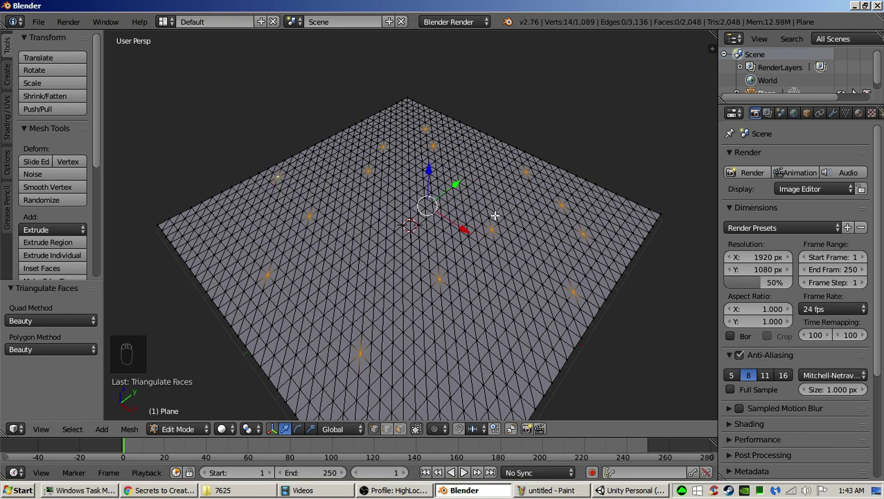
key(o)
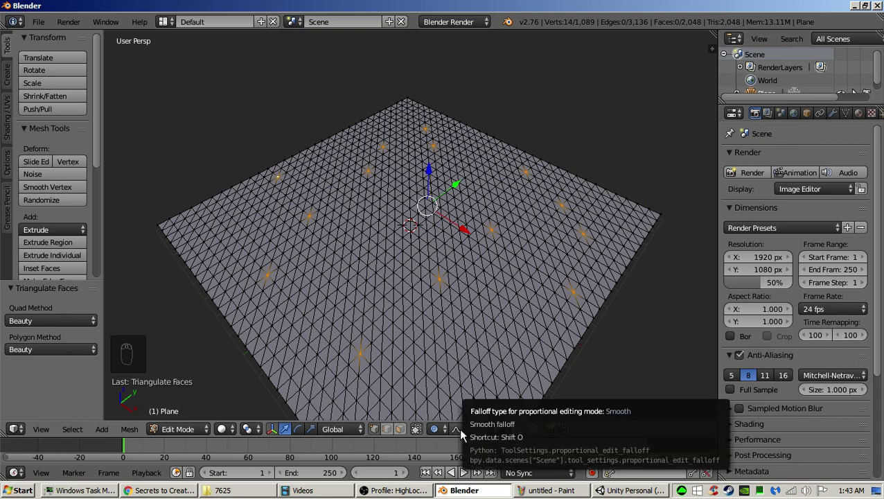
middle_drag(475, 266, 437, 259)
Raise the 14 vertices 0.7508 along Z with proportional size 3.14 into rounded hills
key(g)
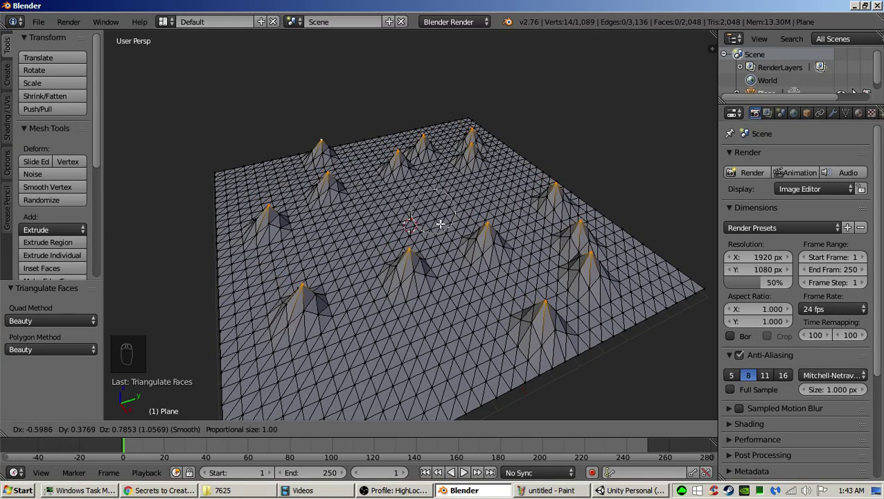
scroll(440, 224, down, 13)
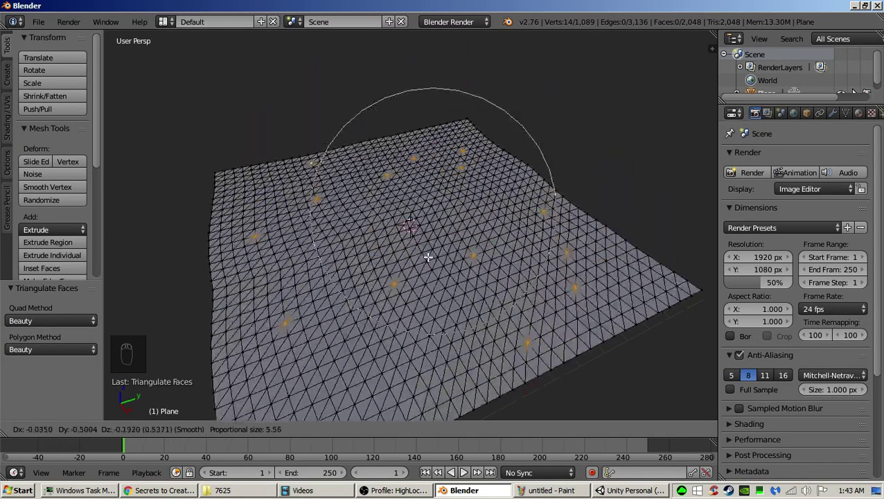
scroll(433, 277, up, 6)
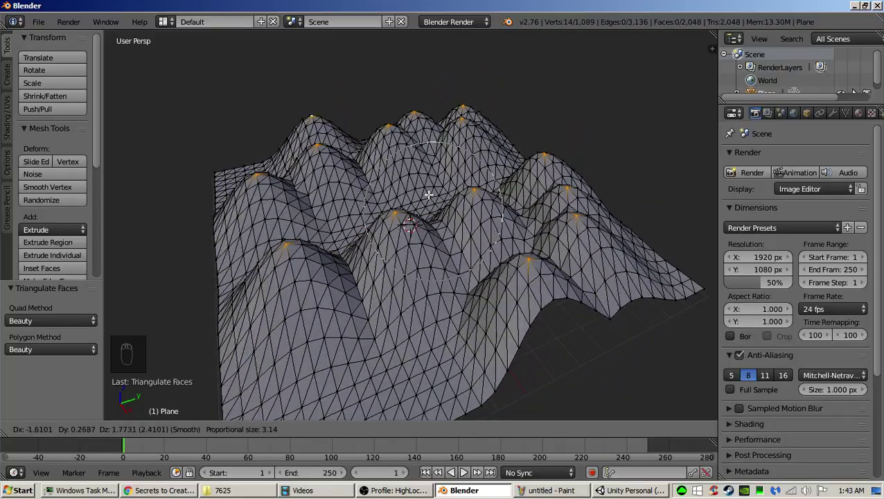
key(z)
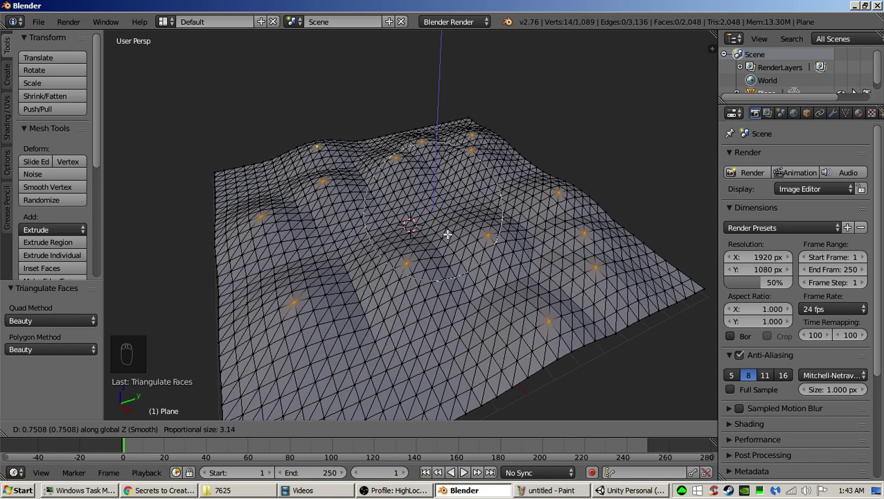
Confirm the hills at a 0.963 Z rise and begin selecting a new set of vertices
click(444, 229)
right_click(331, 212)
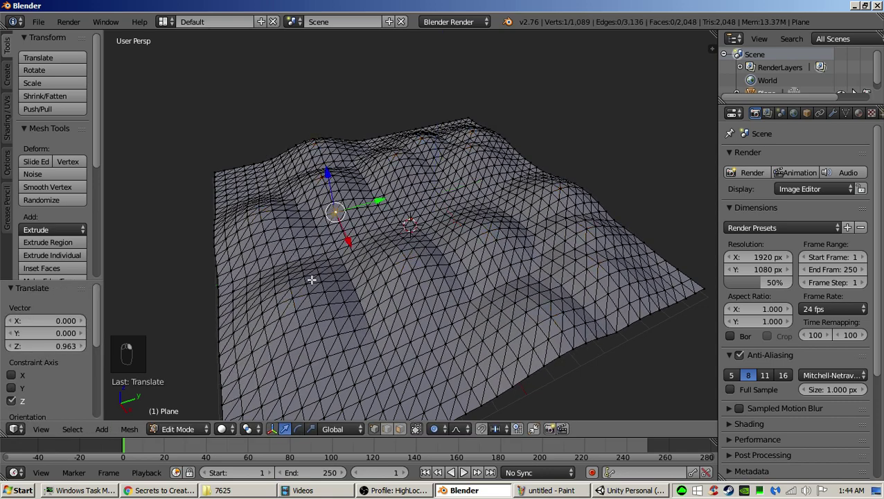
shift+right_click(338, 334)
shift+right_click(480, 337)
shift+right_click(354, 383)
shift+right_click(637, 279)
shift+right_click(552, 236)
shift+right_click(490, 157)
shift+right_click(510, 169)
shift+right_click(277, 181)
shift+right_click(256, 182)
shift+right_click(269, 256)
shift+right_click(221, 328)
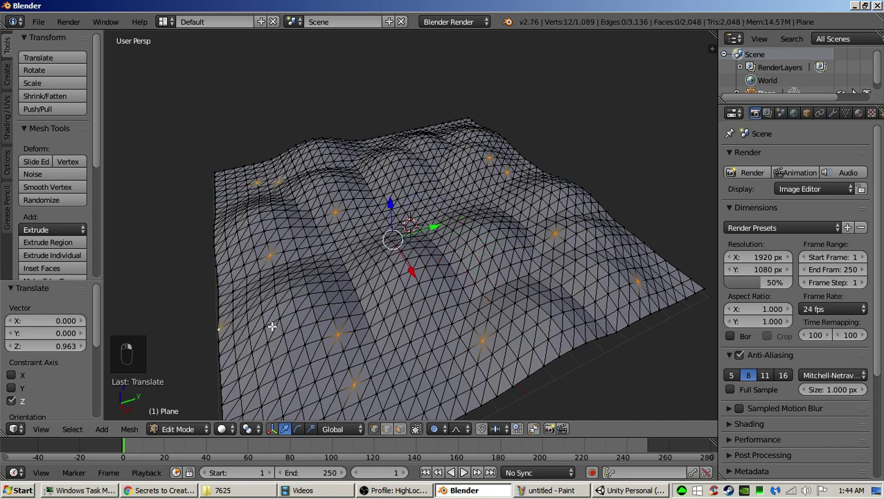
Rework the selection with different vertices across the front and far side of the terrain
right_click(221, 329)
right_click(247, 276)
shift+right_click(289, 352)
shift+right_click(349, 368)
shift+right_click(561, 332)
shift+right_click(584, 287)
shift+right_click(616, 260)
shift+right_click(501, 164)
shift+right_click(477, 135)
Add vertices along the upper-left edge and pull all 15 up 2.6191 along Z into spikes
shift+right_click(453, 130)
shift+right_click(384, 152)
shift+right_click(326, 153)
shift+right_click(285, 184)
shift+right_click(248, 188)
shift+right_click(270, 215)
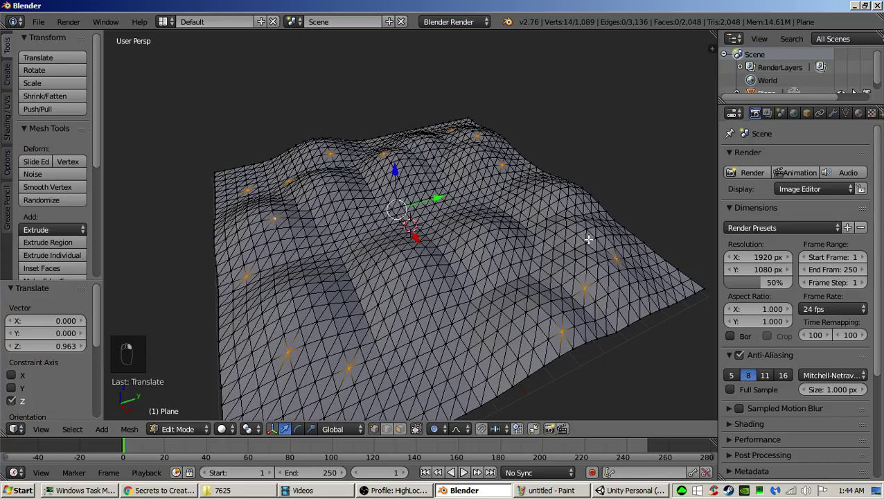
shift+right_click(578, 207)
key(g)
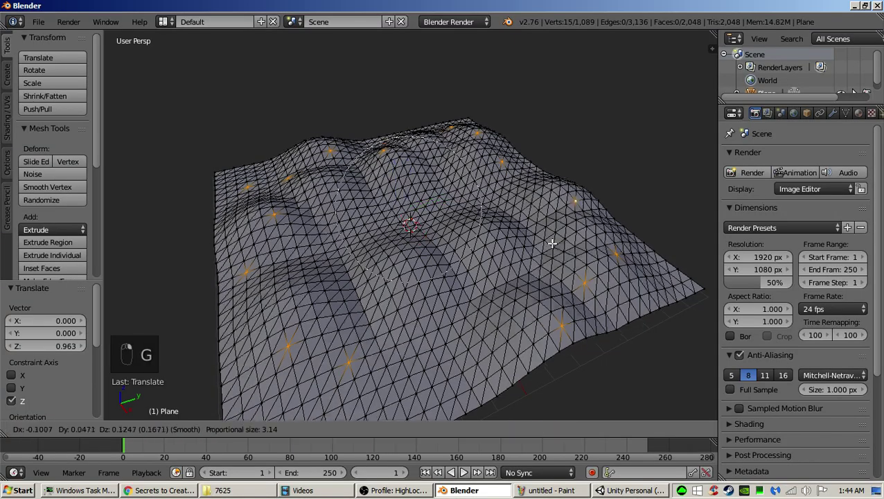
key(z)
scroll(533, 239, up, 6)
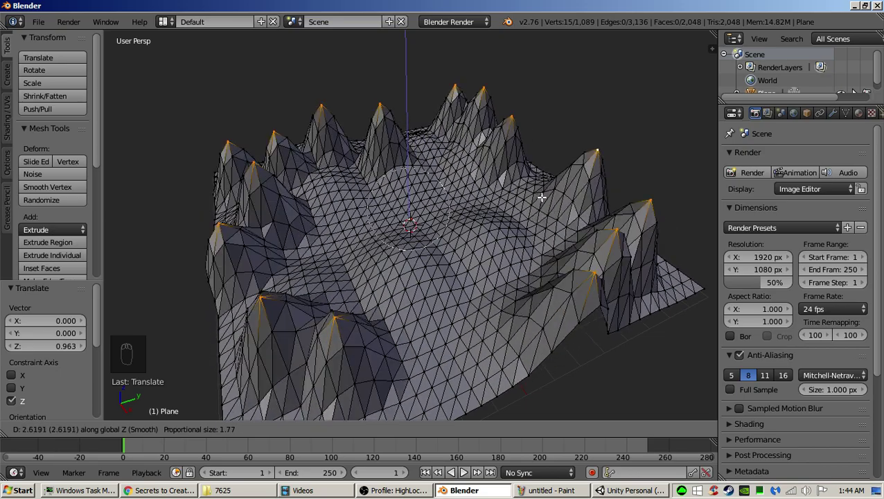
Confirm the sharp peaks and select eleven scattered vertices to sink
click(542, 220)
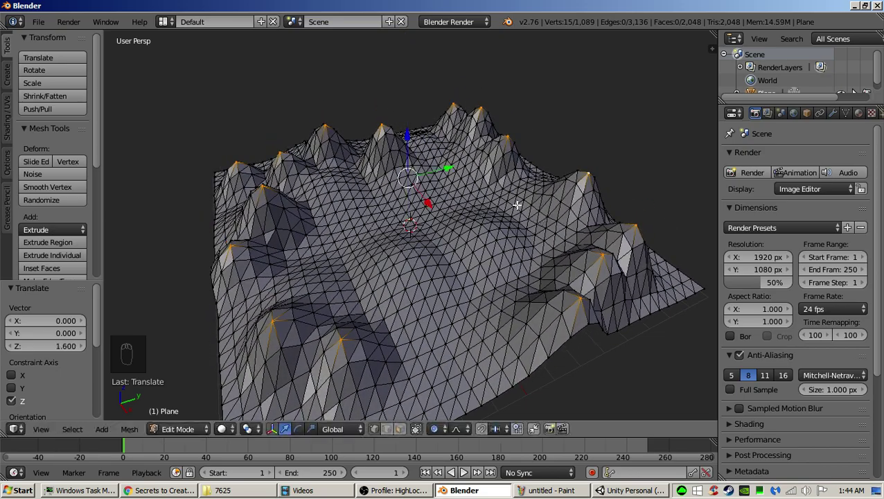
right_click(533, 188)
shift+right_click(363, 179)
shift+right_click(327, 184)
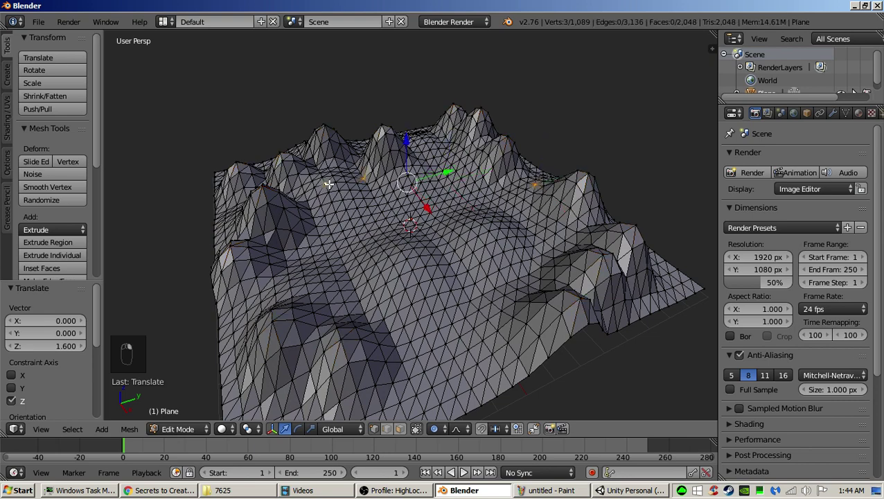
shift+right_click(294, 284)
shift+right_click(270, 287)
shift+right_click(479, 341)
shift+right_click(411, 341)
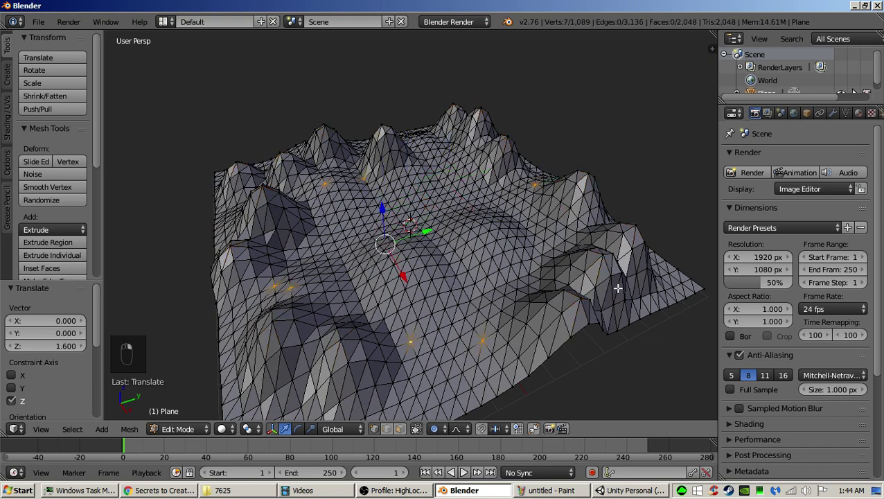
shift+right_click(657, 277)
shift+right_click(532, 244)
shift+right_click(448, 159)
shift+right_click(433, 142)
Lower the selected vertices vertically to -1.030, forming hollows
key(g)
key(z)
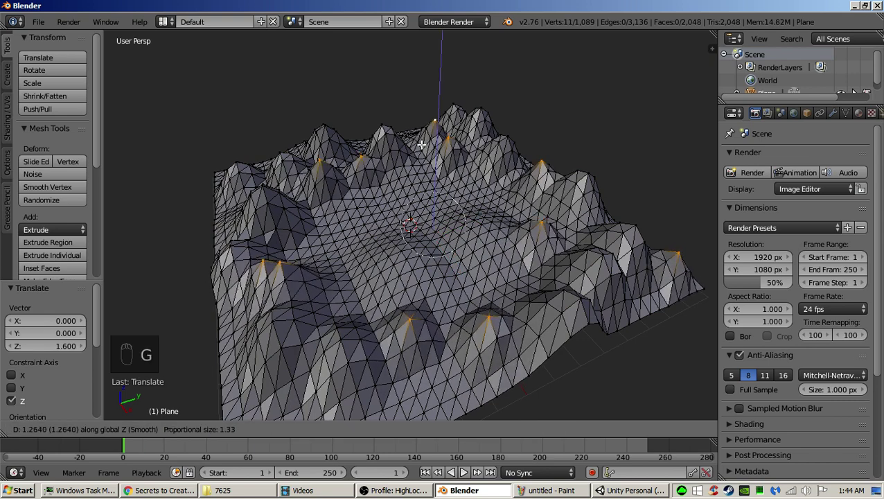
scroll(427, 178, down, 1)
scroll(428, 179, down, 5)
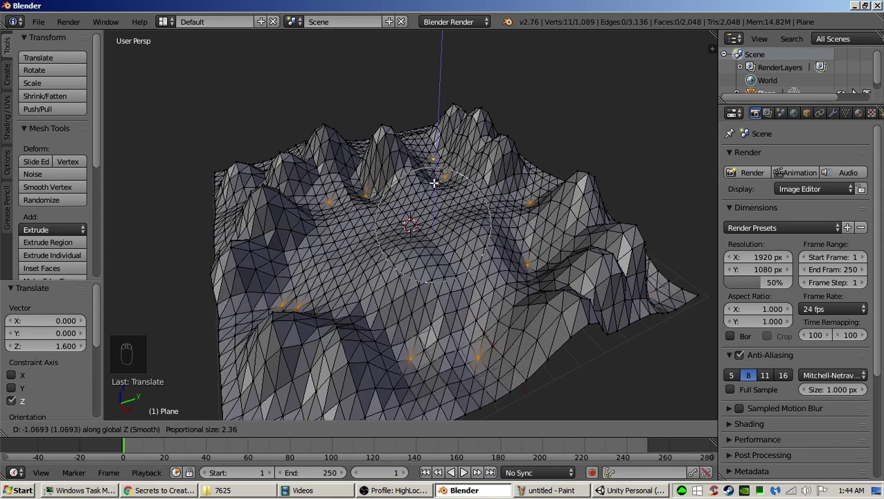
click(434, 183)
Select eight other vertices and raise them to 1.415
right_click(353, 227)
shift+right_click(346, 272)
shift+right_click(416, 333)
shift+right_click(417, 371)
shift+right_click(510, 228)
shift+right_click(534, 182)
shift+right_click(415, 138)
shift+right_click(517, 310)
middle_drag(529, 243, 476, 323)
key(g)
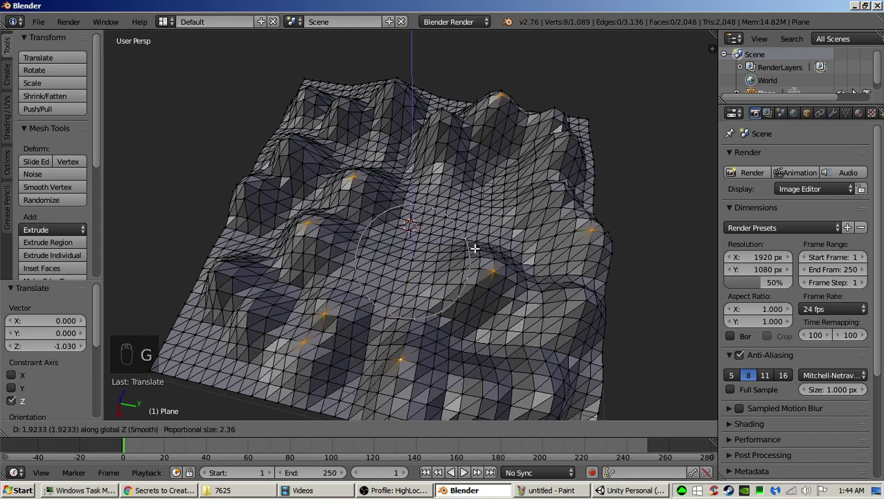
click(473, 255)
Select four more vertices and push them up 2.847 into tall spikes
right_click(317, 264)
right_click(258, 241)
shift+right_click(286, 358)
shift+right_click(532, 148)
shift+right_click(458, 114)
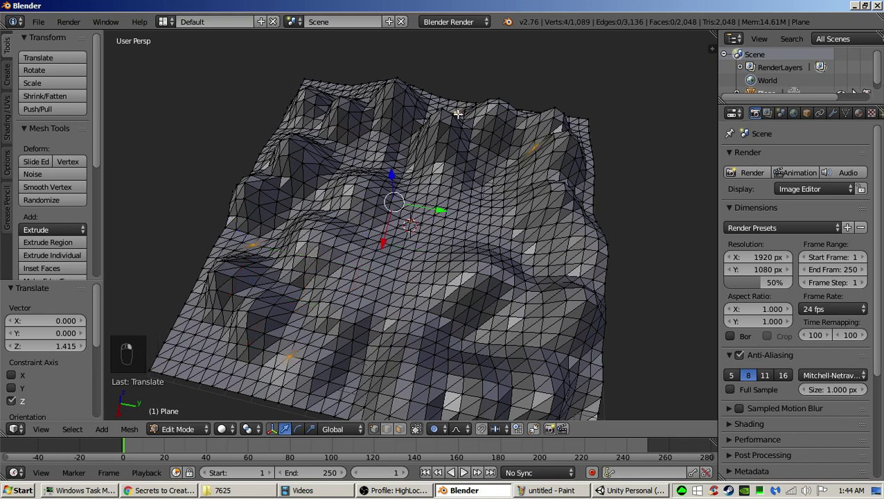
shift+right_click(533, 147)
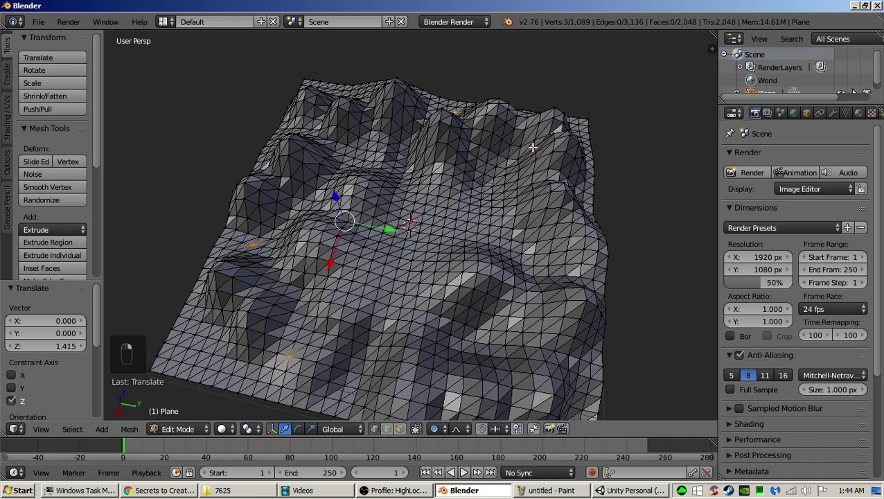
shift+right_click(410, 121)
middle_drag(411, 121, 395, 161)
key(g)
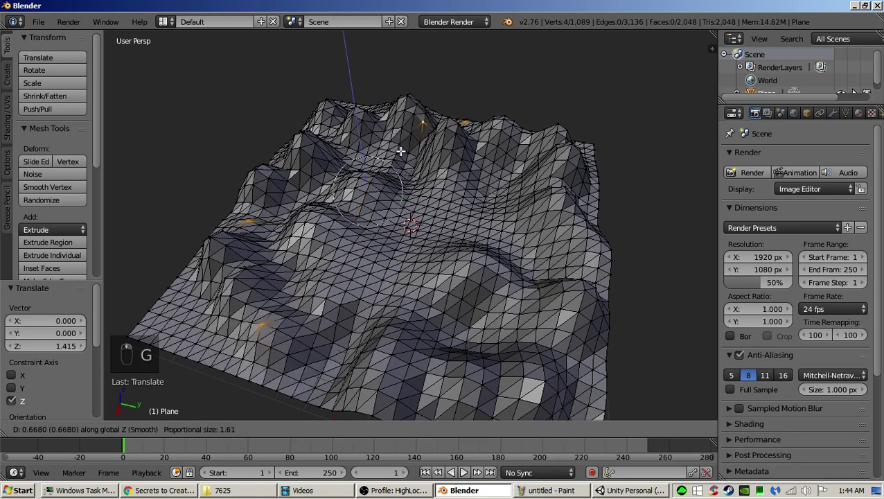
scroll(401, 151, up, 3)
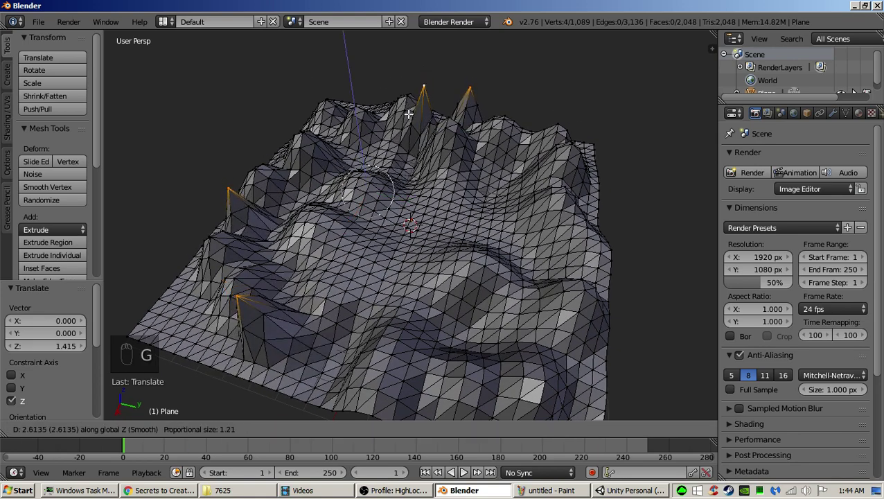
scroll(407, 111, down, 2)
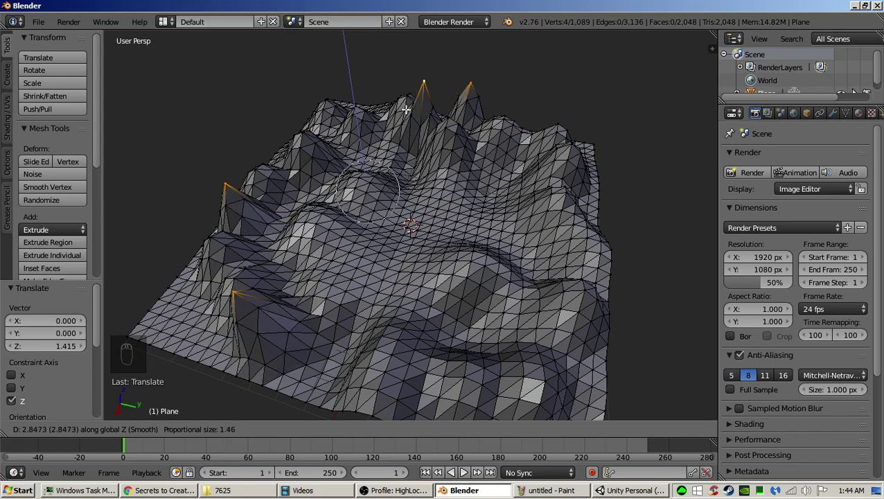
click(406, 109)
middle_drag(323, 132, 410, 129)
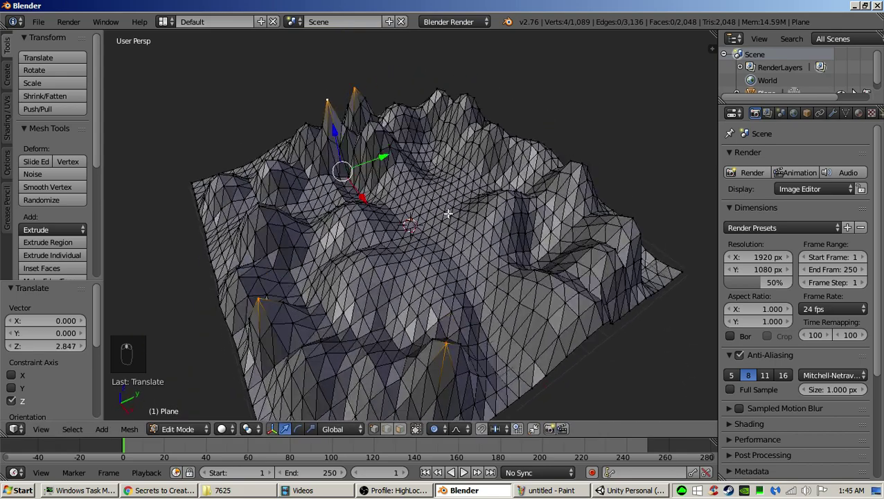
With Random proportional falloff, sink a central vertex area 0.769 down into a rough basin
click(461, 430)
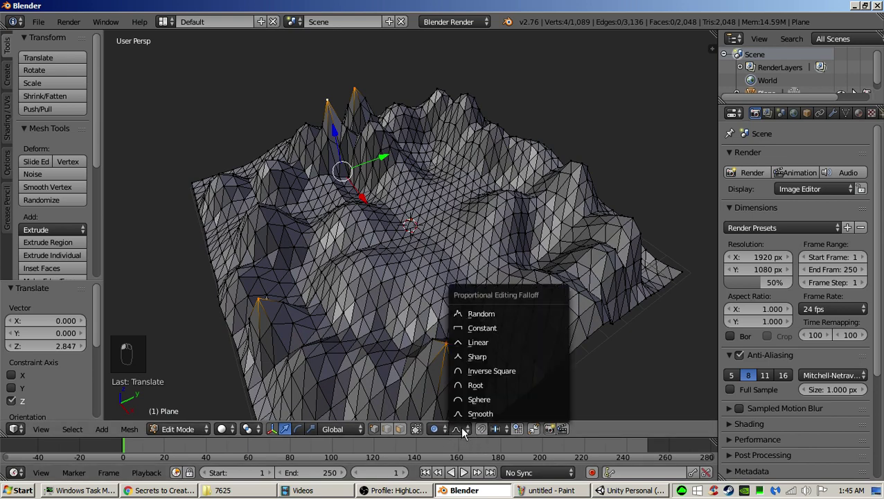
click(487, 316)
right_click(449, 239)
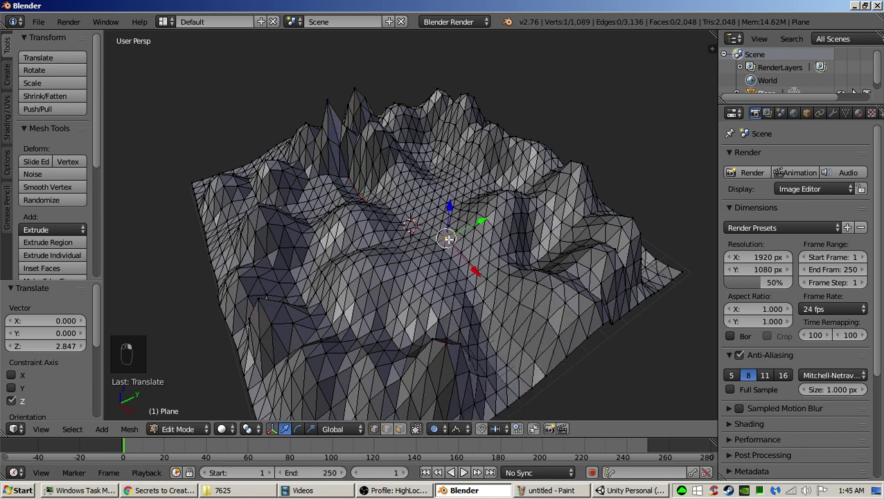
right_click(432, 230)
key(g)
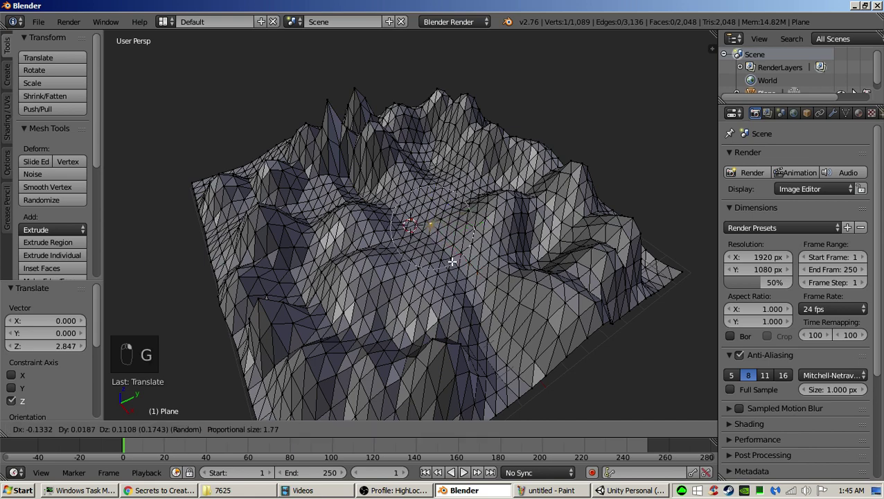
scroll(449, 262, down, 5)
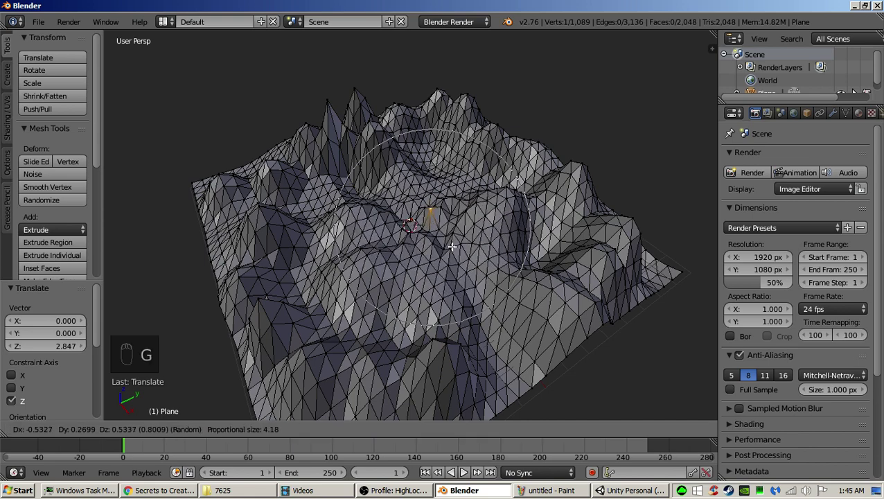
key(z)
scroll(452, 265, down, 1)
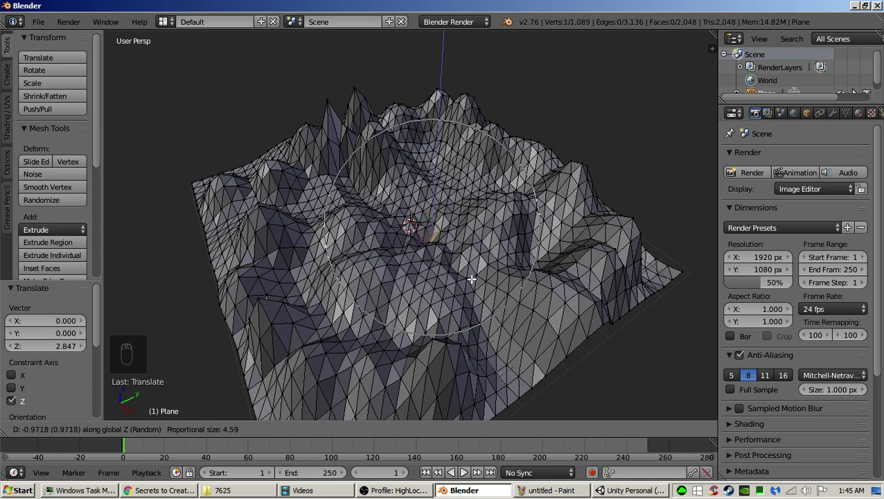
click(477, 278)
middle_drag(627, 244, 582, 253)
Create a new material named terrainMat1 on the terrain with a red diffuse colour
key(Tab)
click(858, 113)
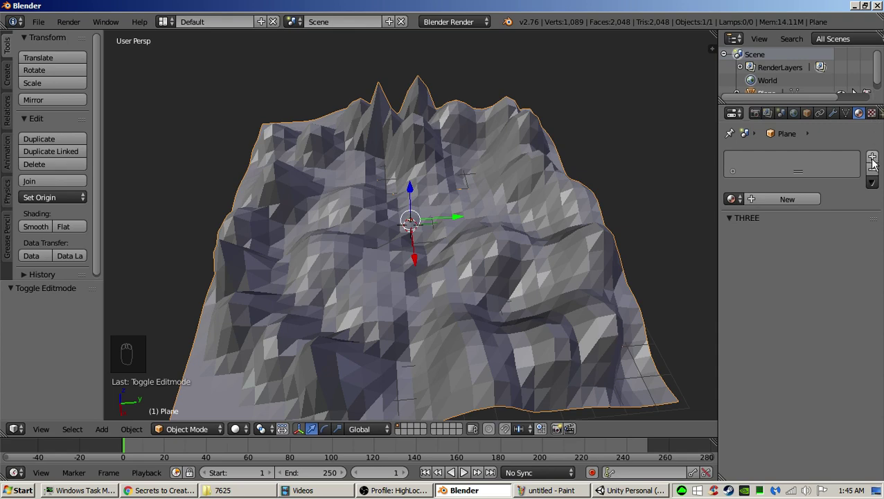
click(873, 160)
click(760, 197)
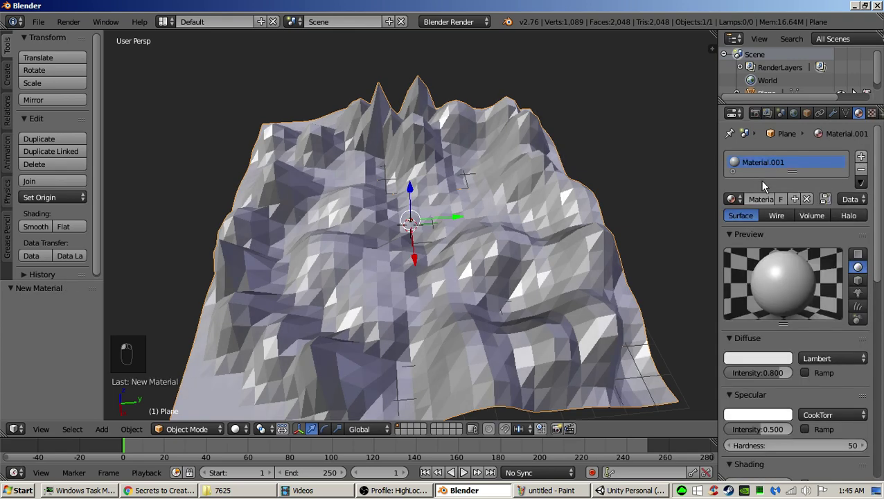
text(terrain)
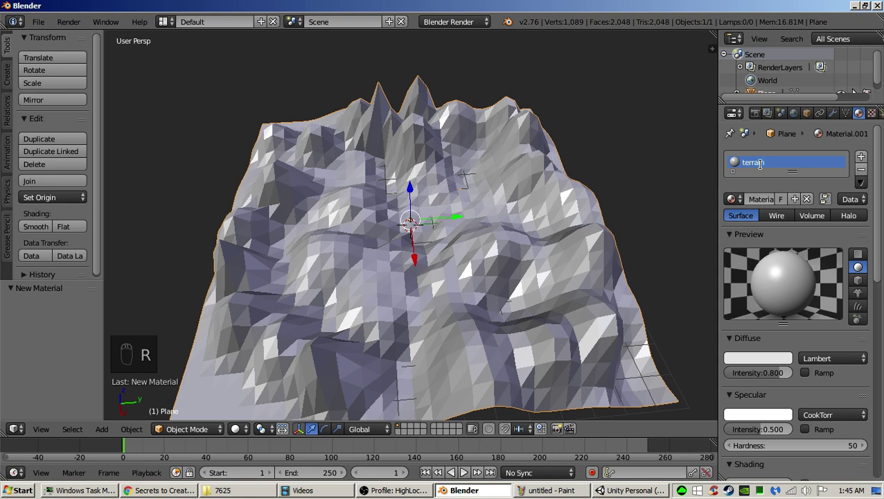
text(Mat1)
key(Return)
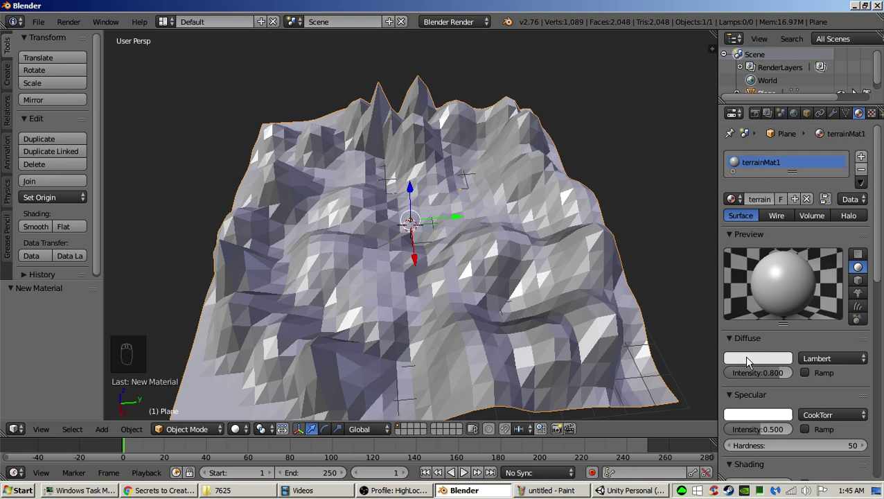
click(748, 361)
drag(675, 257, 720, 275)
Add a second material slot with a new magenta material named terrainMat2
click(862, 157)
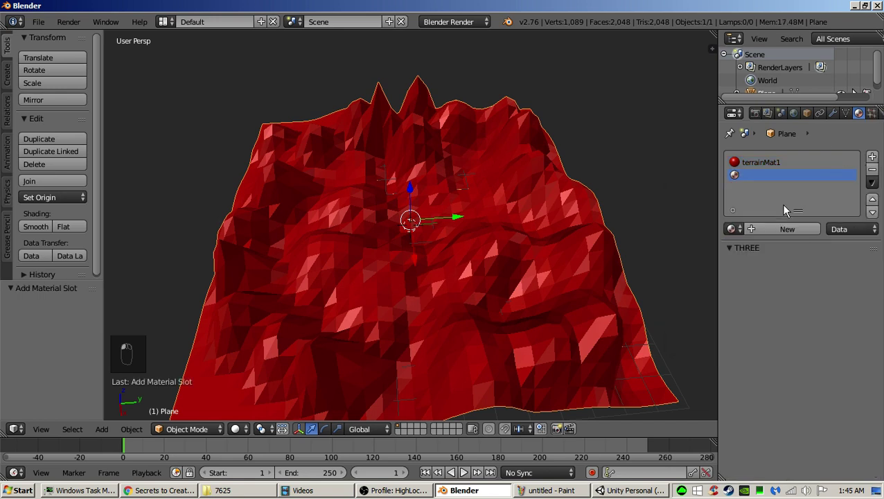
click(781, 229)
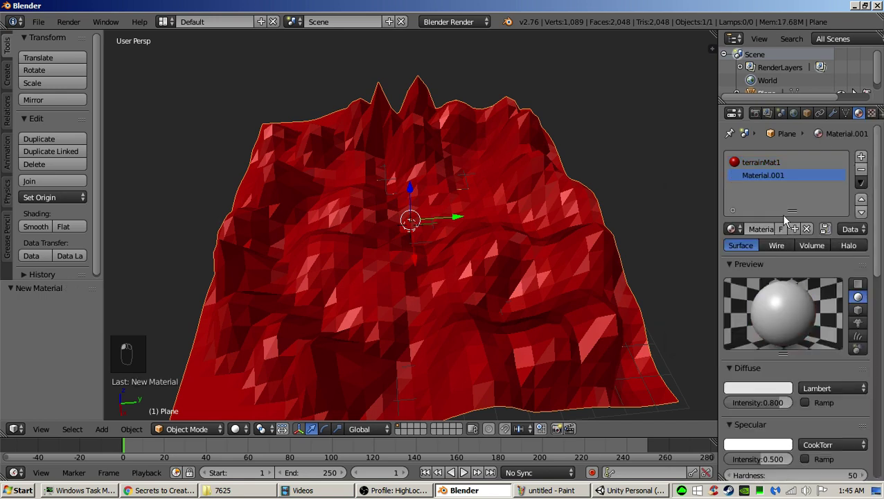
double_click(782, 177)
text(terr)
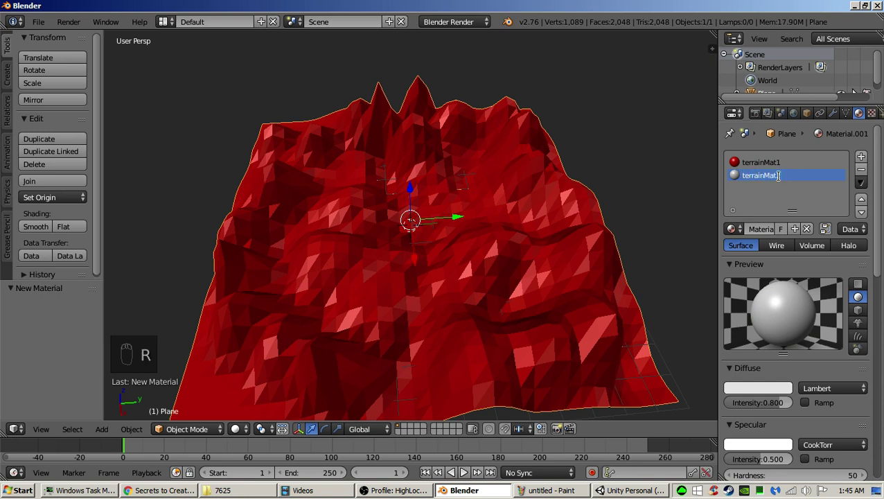
text(ainMat2)
key(Return)
click(763, 388)
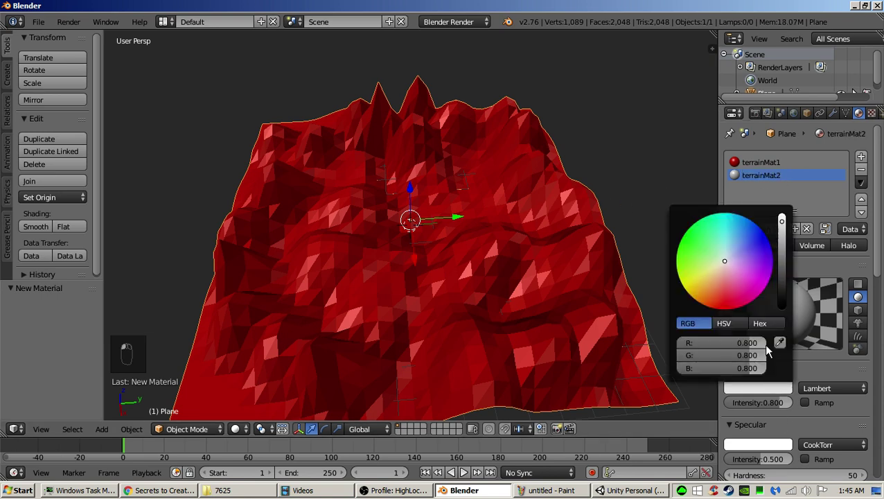
click(750, 284)
middle_drag(376, 279, 452, 217)
In Edit Mode with face selection, pick several scattered faces across the terrain
key(Tab)
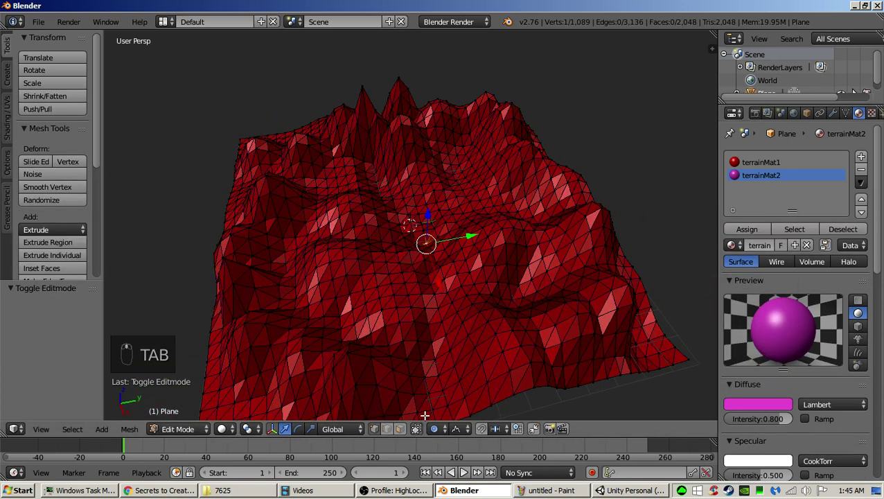
click(402, 429)
right_click(478, 322)
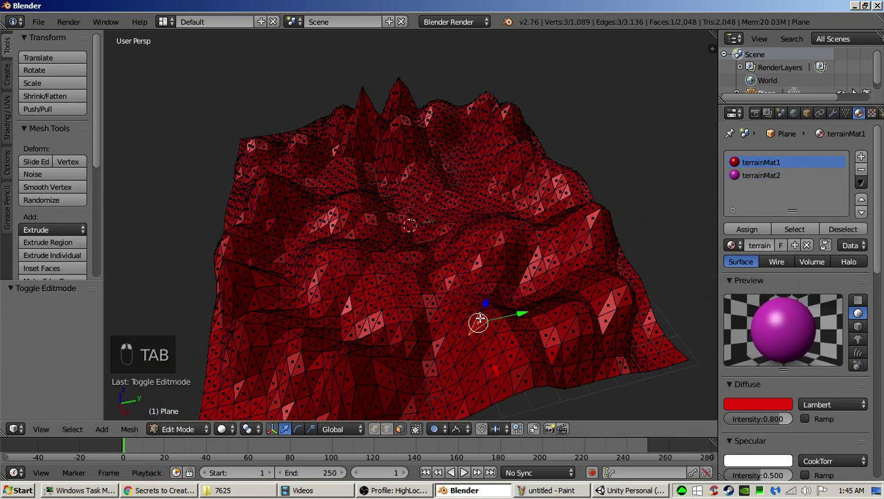
shift+right_click(357, 284)
shift+right_click(325, 277)
shift+right_click(276, 232)
shift+right_click(312, 266)
shift+right_click(277, 256)
shift+right_click(501, 164)
mouse_move(465, 187)
middle_down()
mouse_move(462, 173)
mouse_move(460, 182)
middle_up()
Circle-select two long face strips and two lower face patches
key(c)
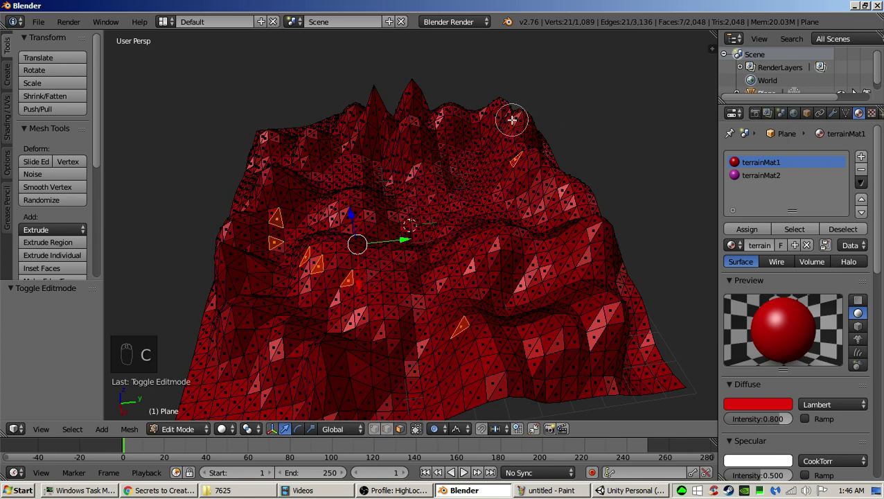
mouse_move(485, 138)
mouse_down()
mouse_move(525, 239)
mouse_move(527, 284)
mouse_up()
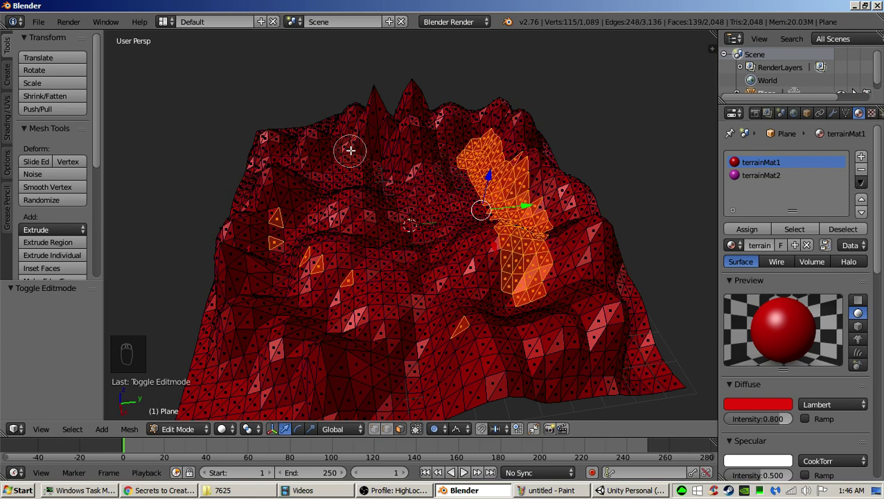
drag(352, 146, 336, 235)
drag(264, 336, 304, 367)
drag(402, 345, 471, 315)
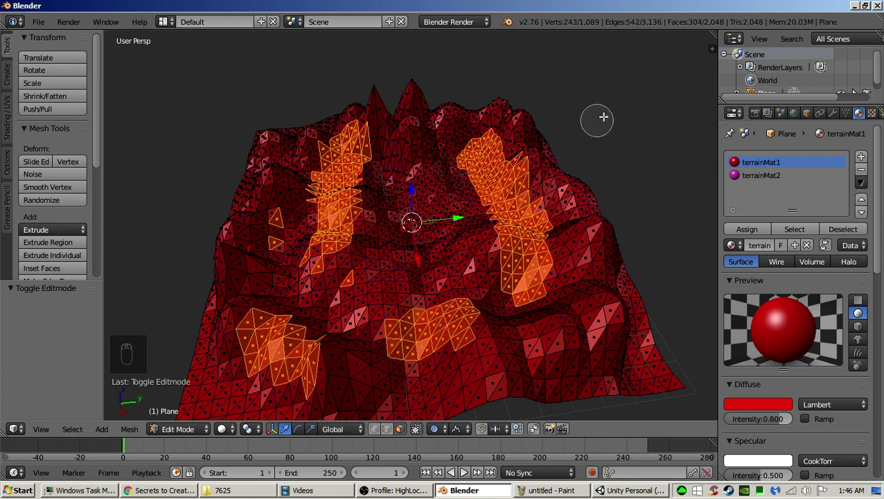
right_click(584, 89)
Assign terrainMat2 to the selected faces and return to Object Mode
click(759, 176)
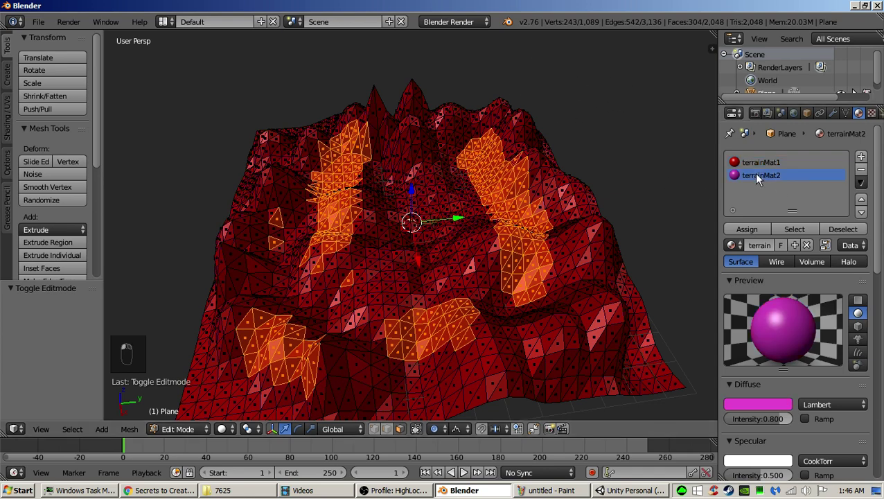
click(746, 229)
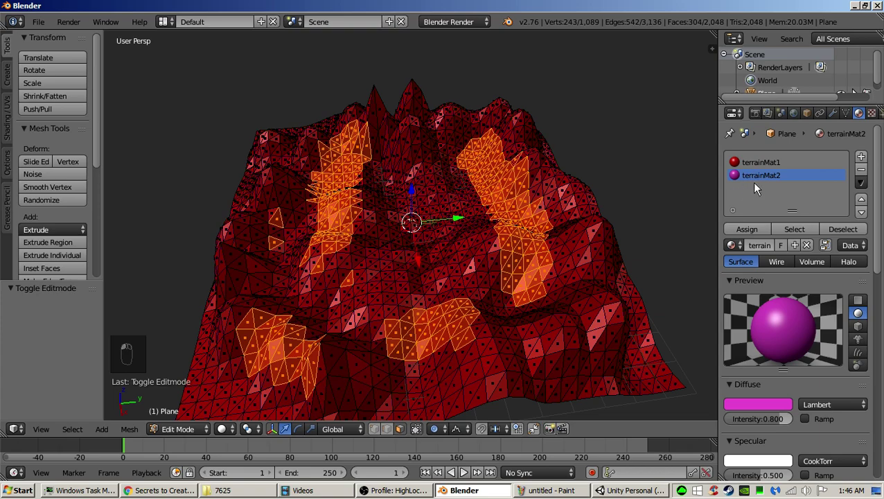
click(746, 229)
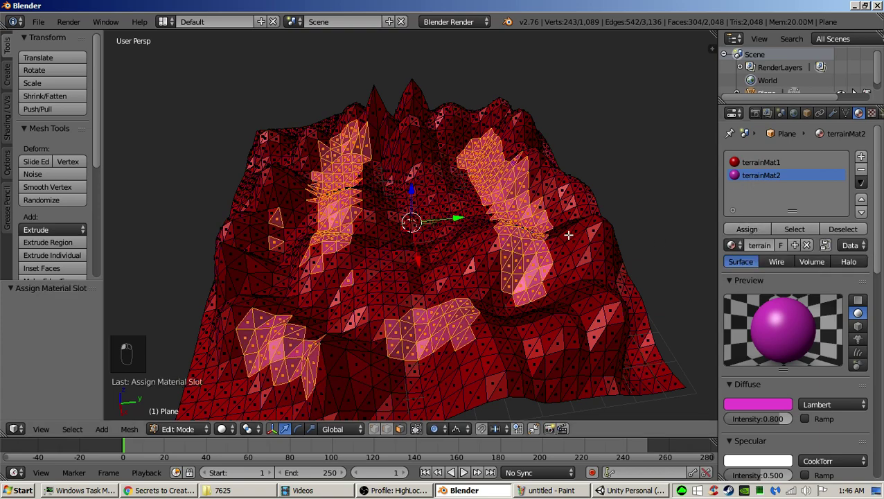
key(Tab)
middle_drag(477, 268, 496, 247)
Save the terrain as terrainlowpoly.blend in the Unity Assets folder, then switch to Unity
click(38, 21)
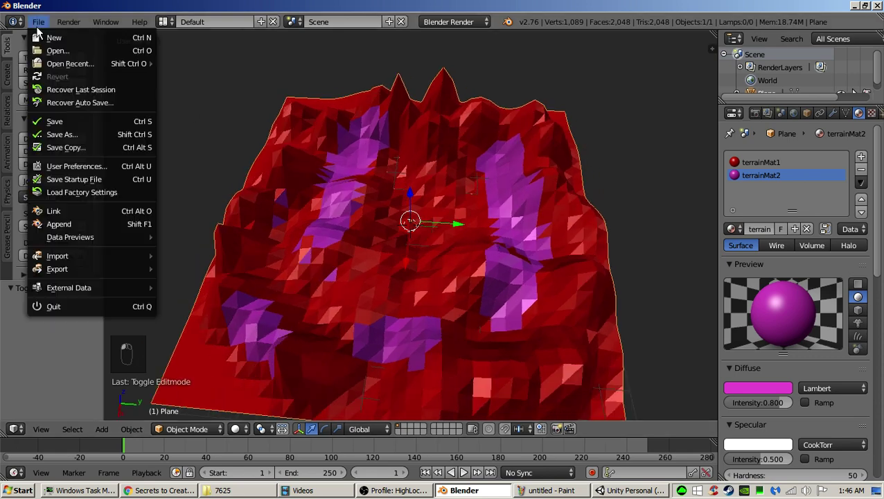
click(75, 134)
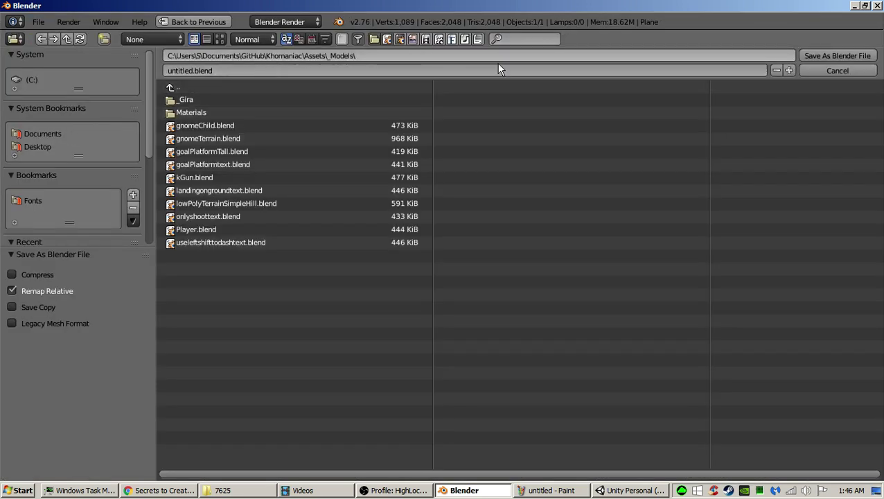
click(172, 87)
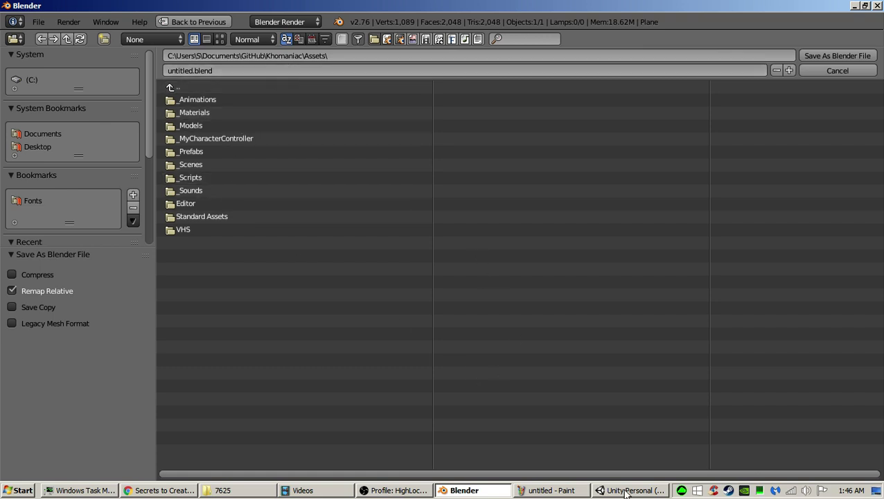
double_click(187, 71)
text(ted)
text(rainlowpoly)
key(Return)
click(860, 56)
click(649, 491)
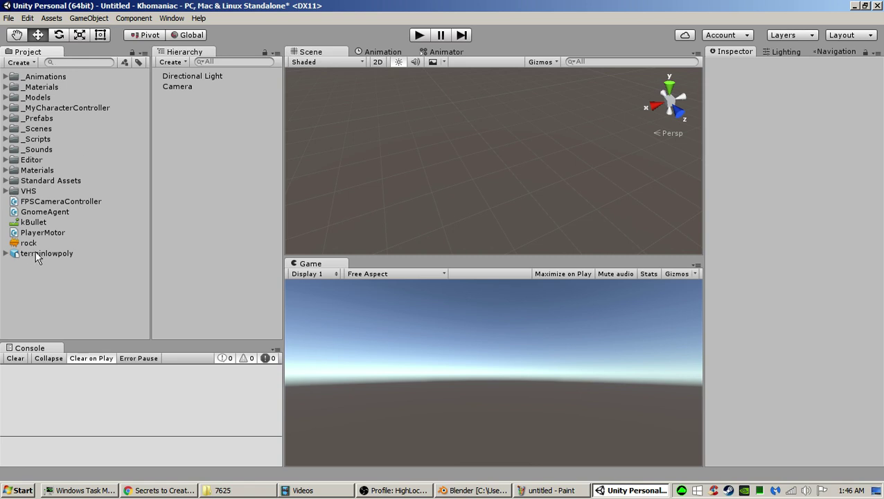
Drag the terrainlowpoly model from the Project panel into the scene
drag(43, 253, 203, 154)
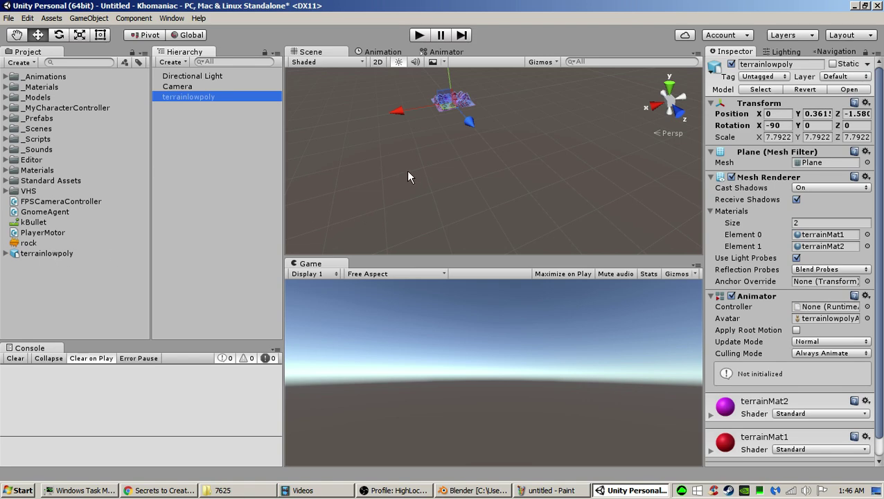
key(Delete)
drag(38, 253, 515, 165)
scroll(527, 187, down, 3)
middle_drag(533, 199, 521, 214)
scroll(768, 226, down, 1)
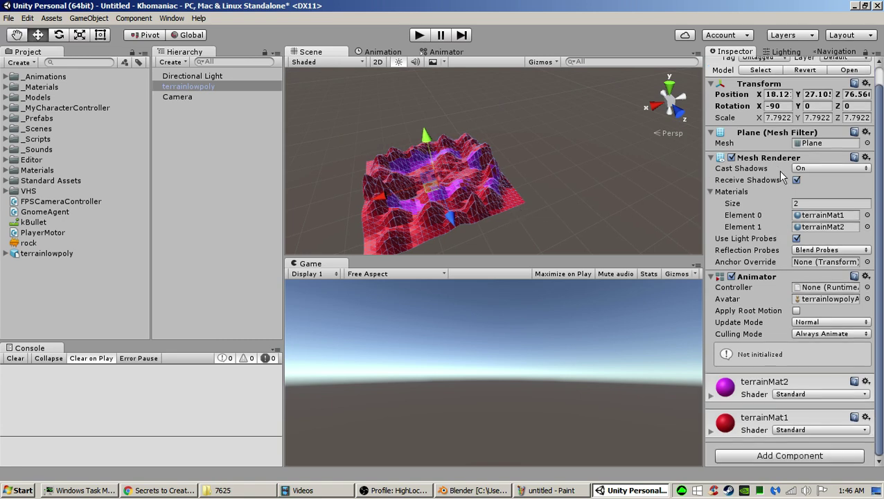
Add a Physics > Mesh Collider component to the terrainlowpoly object
click(771, 102)
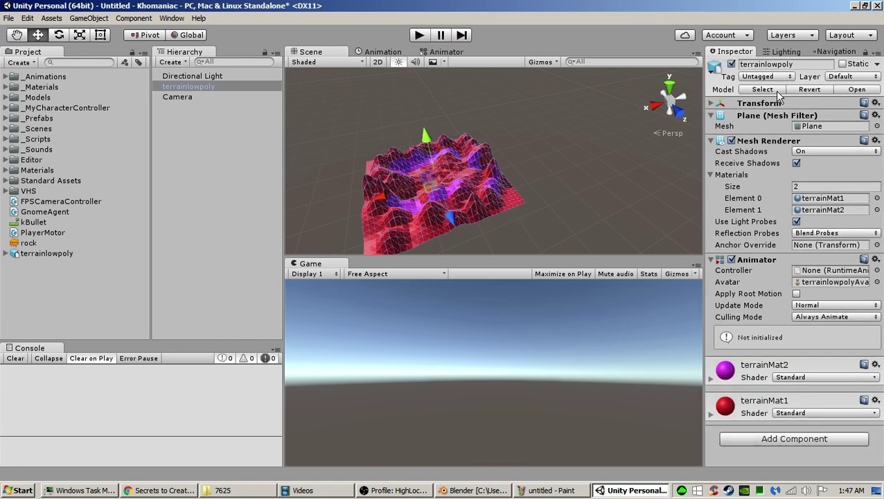
click(712, 102)
scroll(762, 437, down, 1)
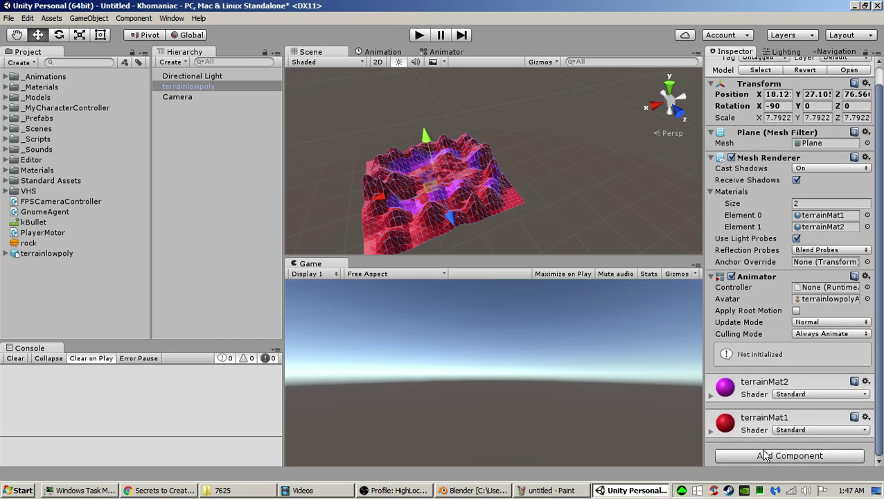
click(761, 456)
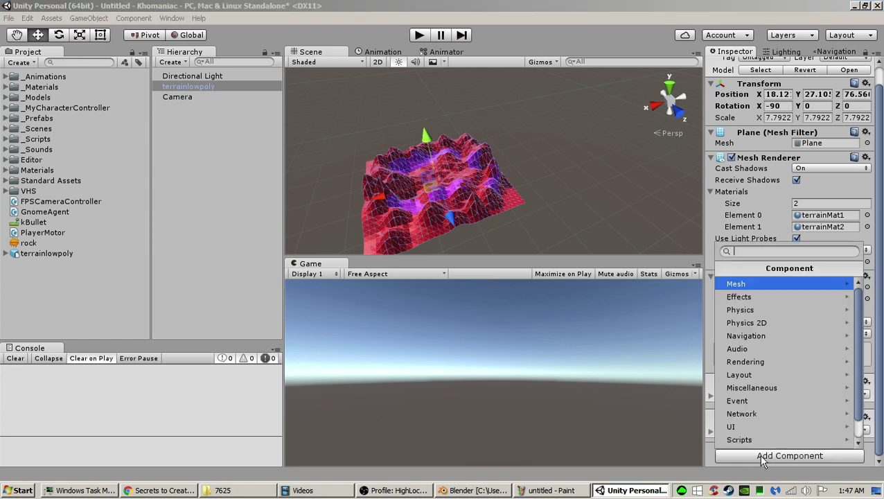
click(754, 310)
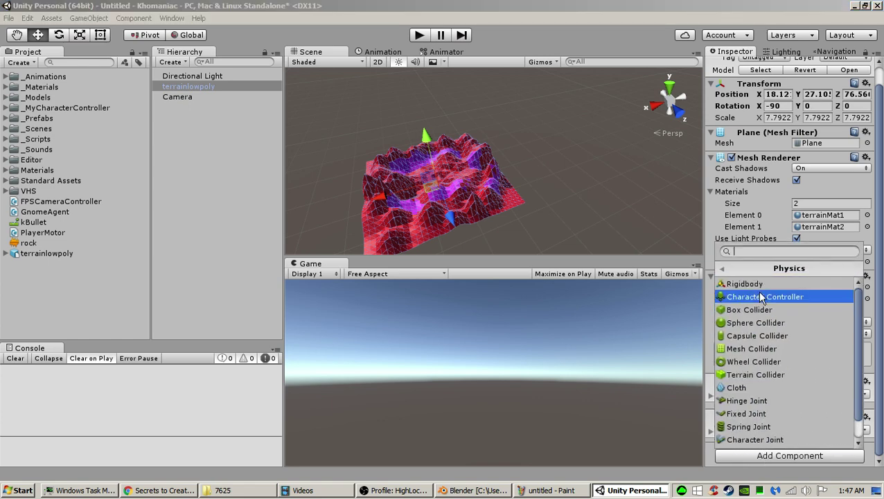
click(757, 350)
middle_drag(561, 216, 513, 194)
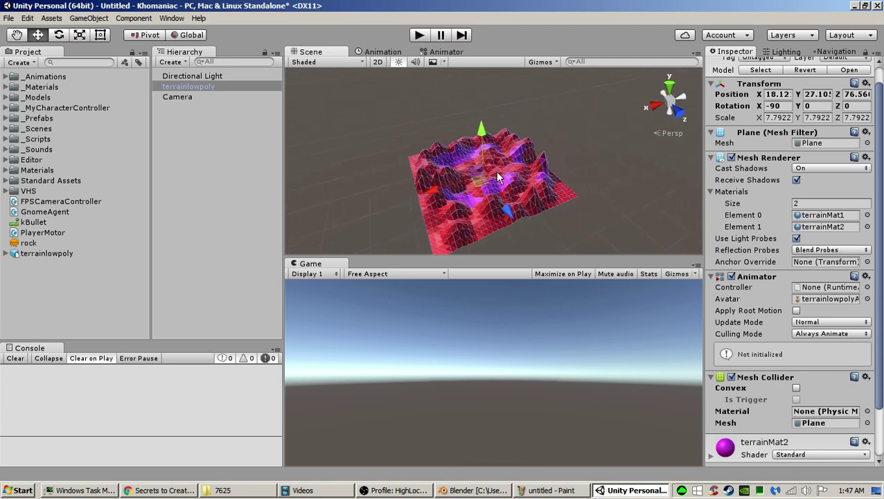